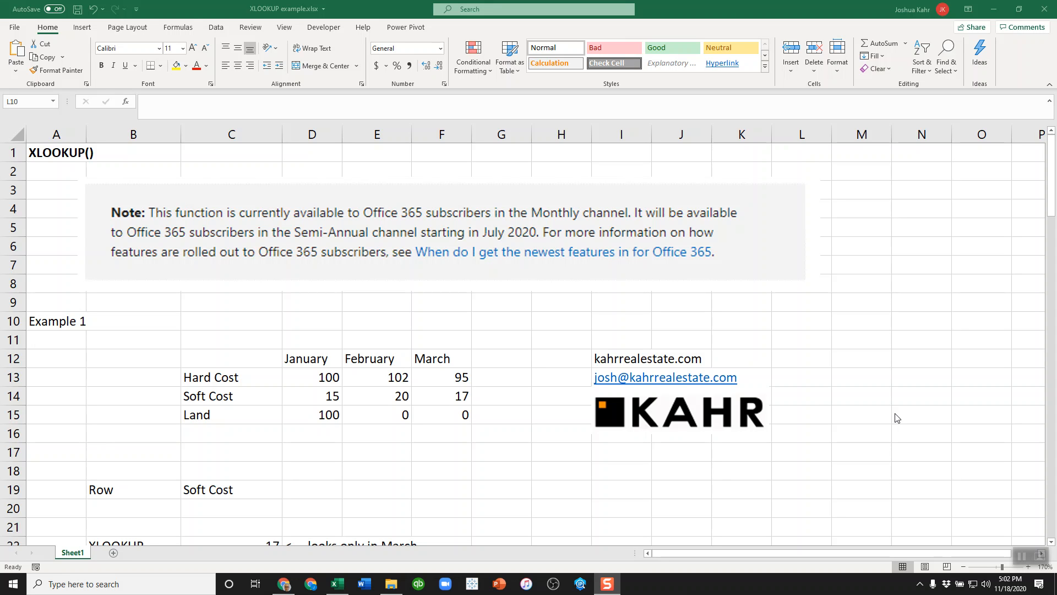
Review the XLOOKUP availability note and the Hard Cost, Soft Cost and Land rows in Example 1
left_click(497, 211)
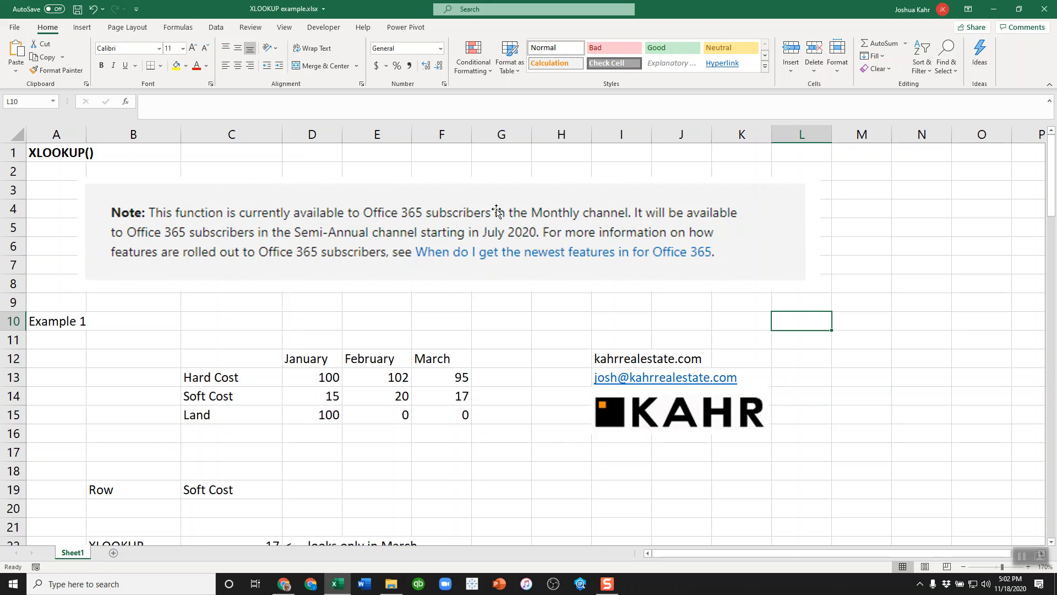
left_click(497, 212)
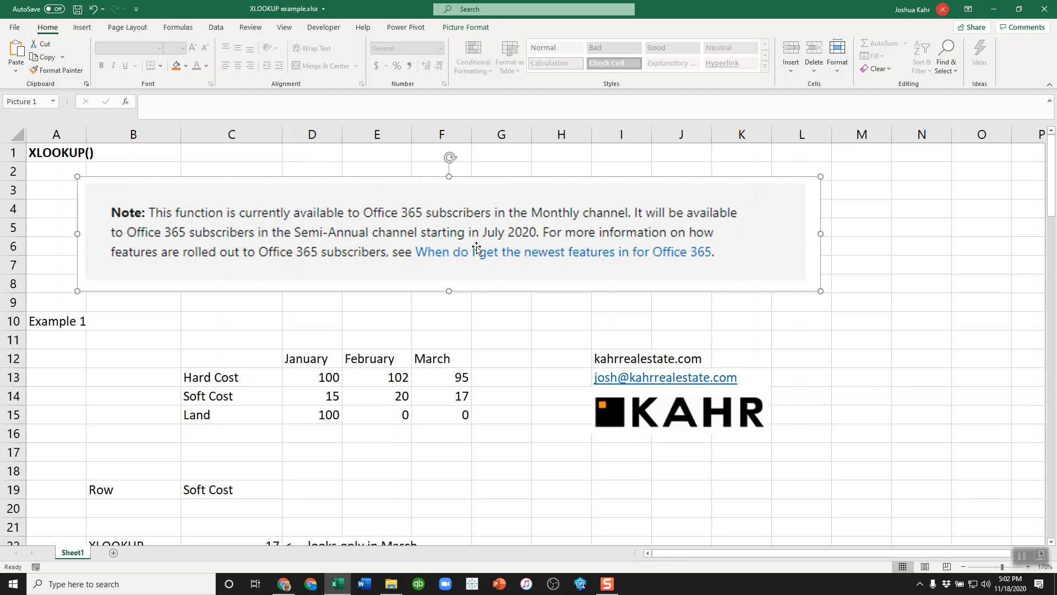
left_click(538, 401)
scroll(301, 372, "down", 2)
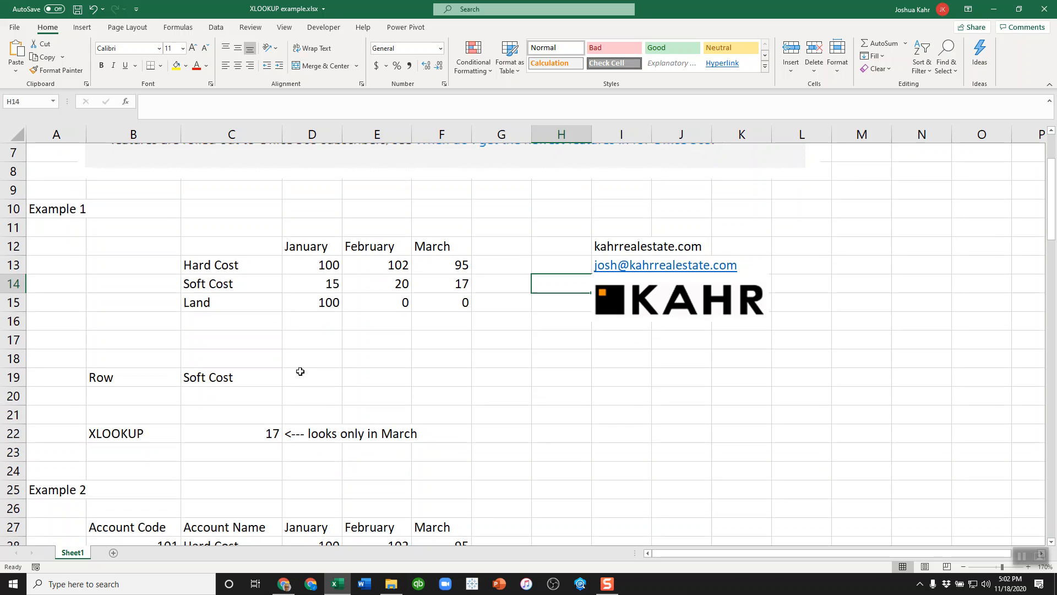
left_click(236, 194)
left_click_drag(255, 266, 474, 272)
left_click(233, 290)
left_click(445, 292, "shift")
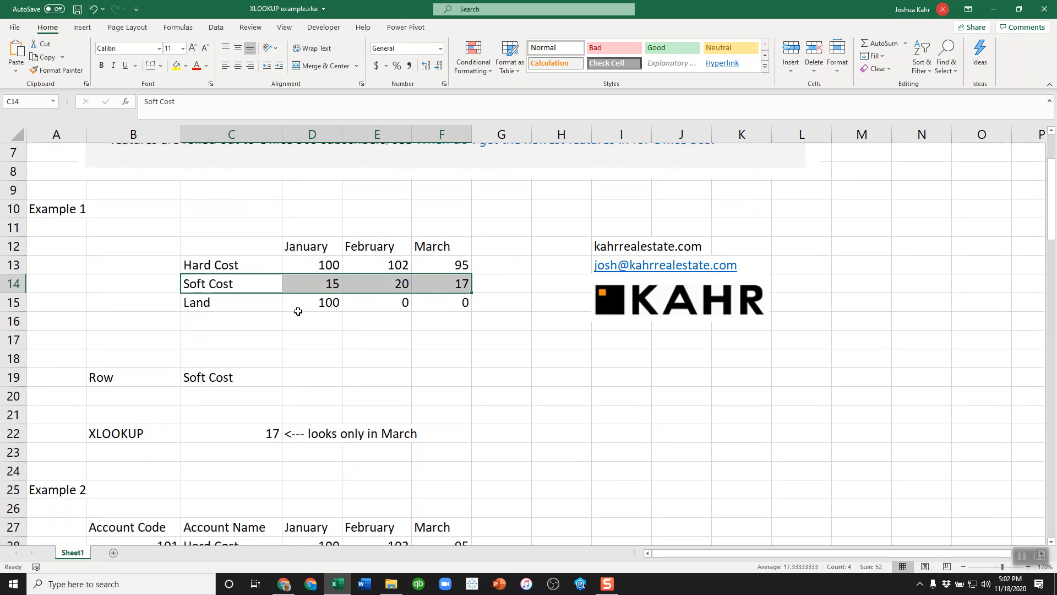
left_click_drag(246, 309, 425, 304)
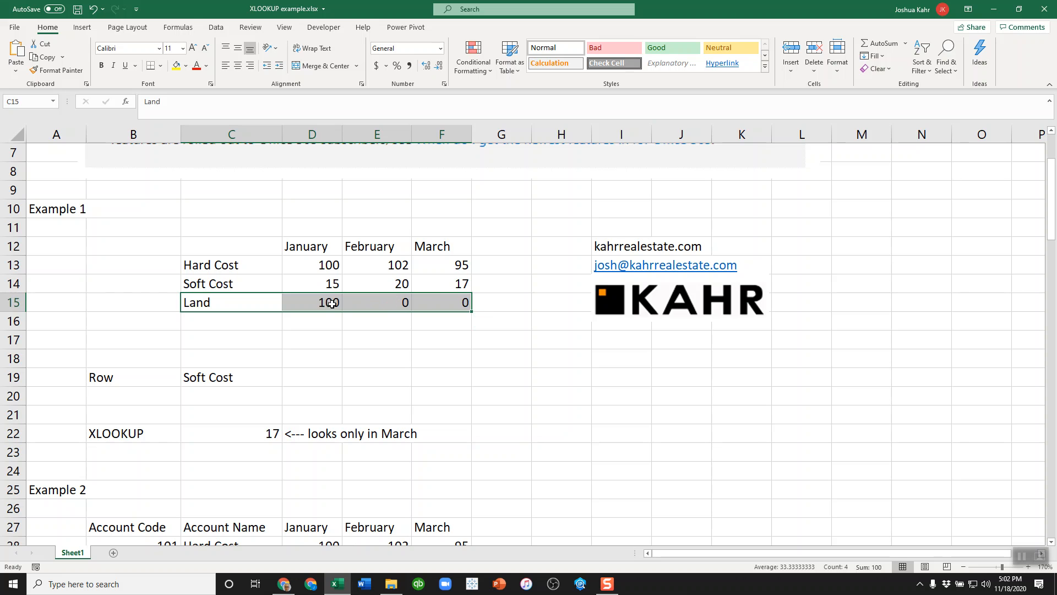
left_click(332, 268)
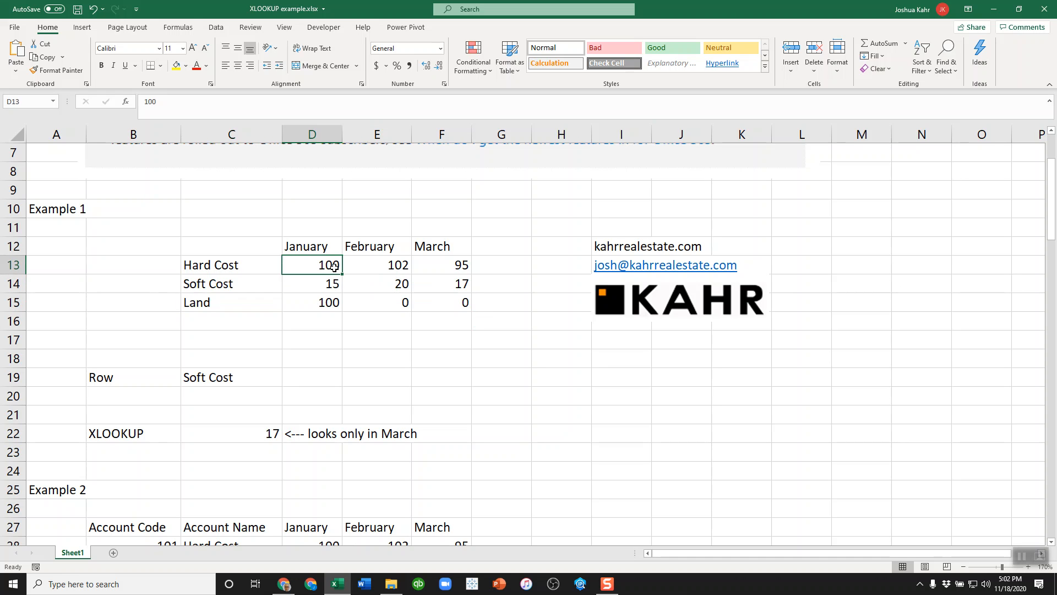
Inspect Example 1's lookup value in C19 and the XLOOKUP formula in C22 with its referenced ranges
left_click(229, 380)
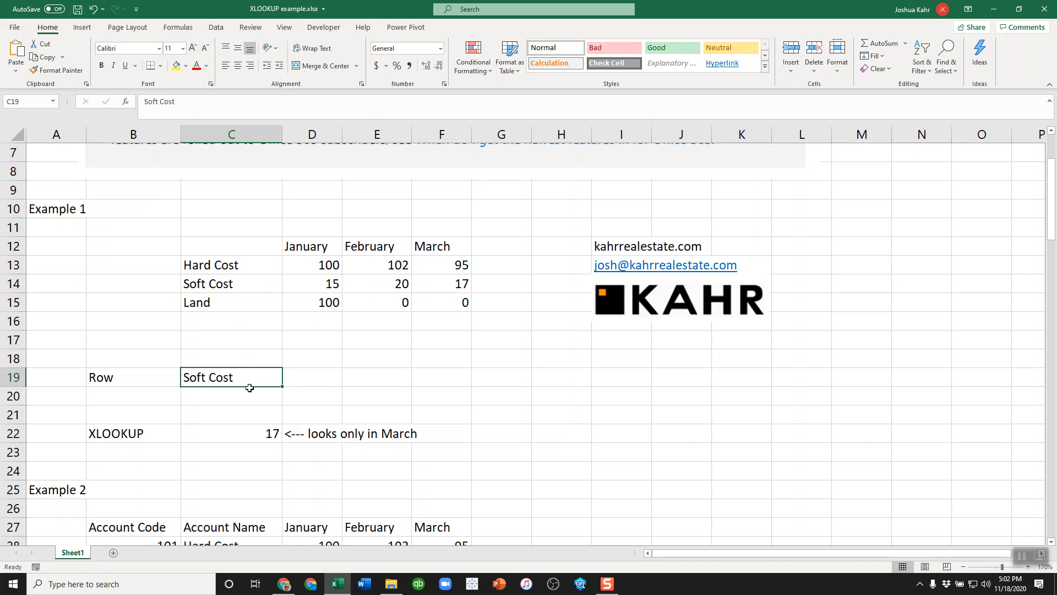
left_click(261, 436)
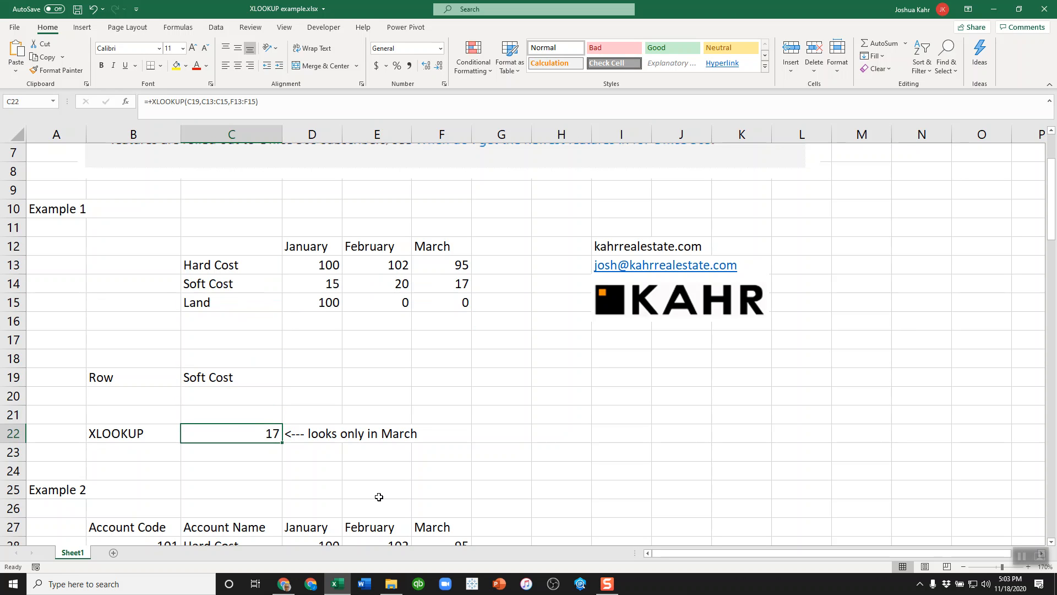
key("F2")
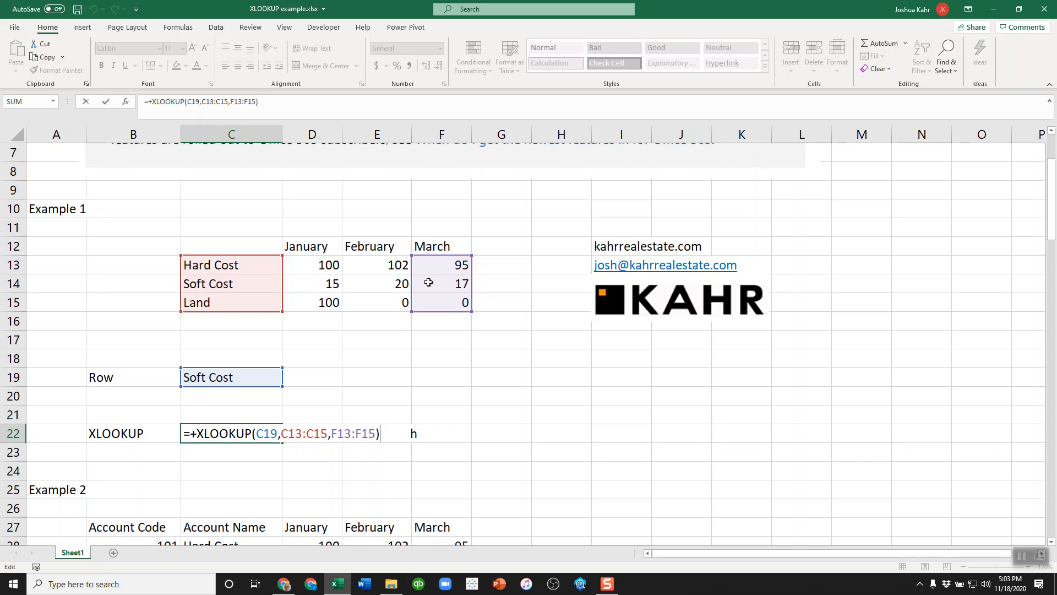
key("ctrl+Return")
Examine Example 2's account codes, names and monthly values, its lookup code in C36, and the Soft Cost row
key("Down")
key("Down")
key("Down")
key("Down")
key("Down")
key("Down")
key("Down")
key("Down")
key("Down")
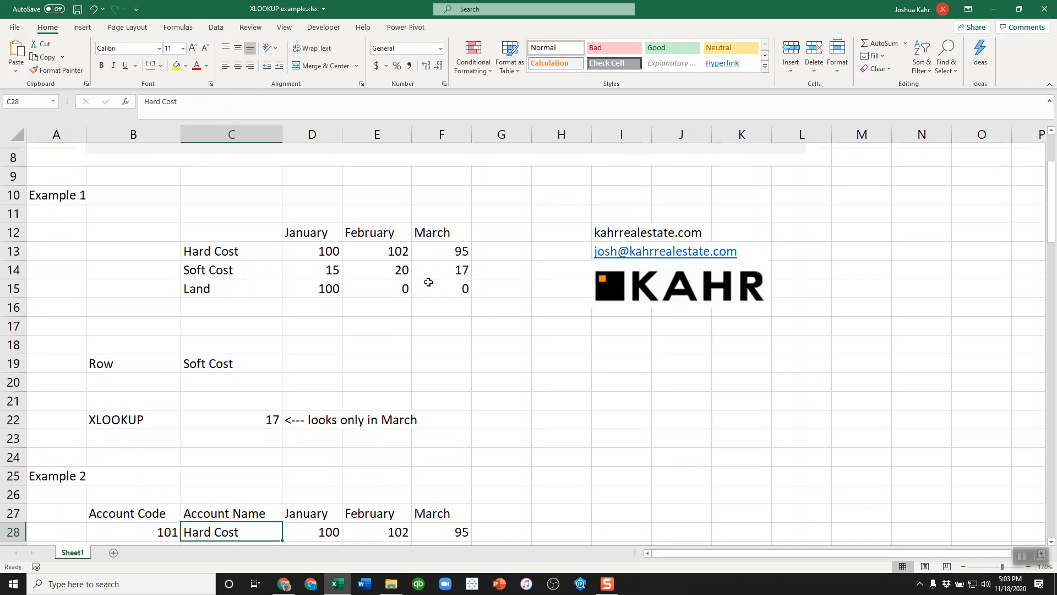
key("Down")
key("Down")
key("Down")
key("Down")
key("Down")
key("Down")
key("Down")
key("Down")
key("Down")
key("Down")
key("Down")
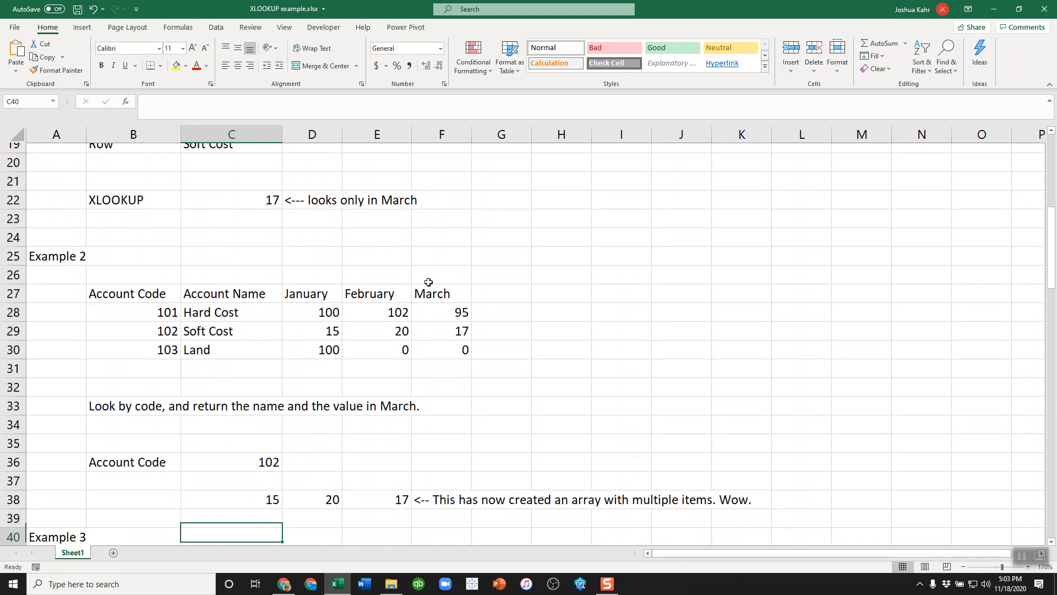
key("Down")
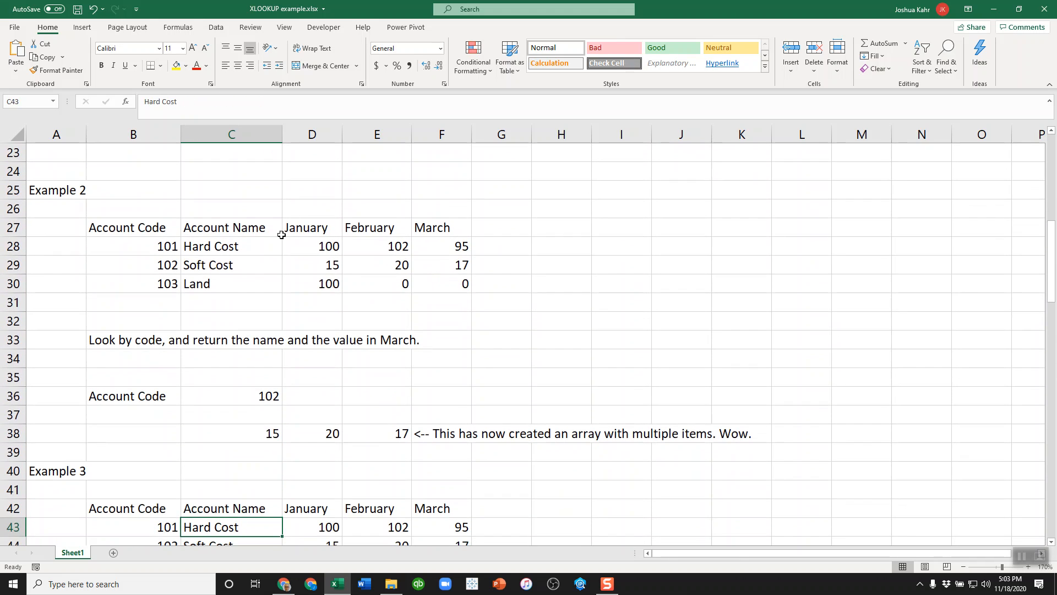
left_click_drag(264, 246, 242, 286)
left_click_drag(165, 246, 163, 284)
left_click_drag(326, 246, 441, 283)
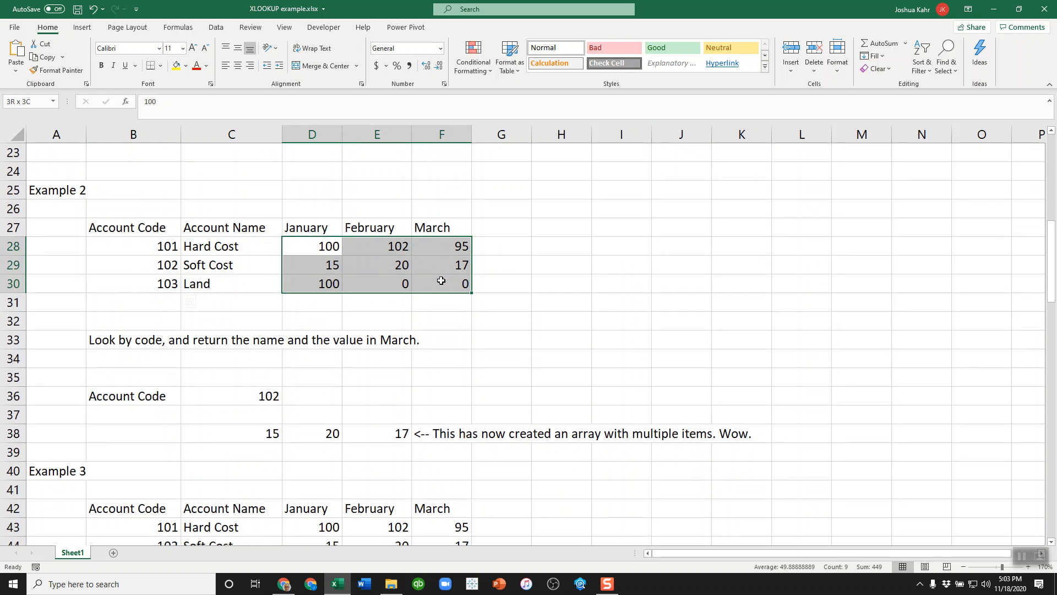
left_click(247, 398)
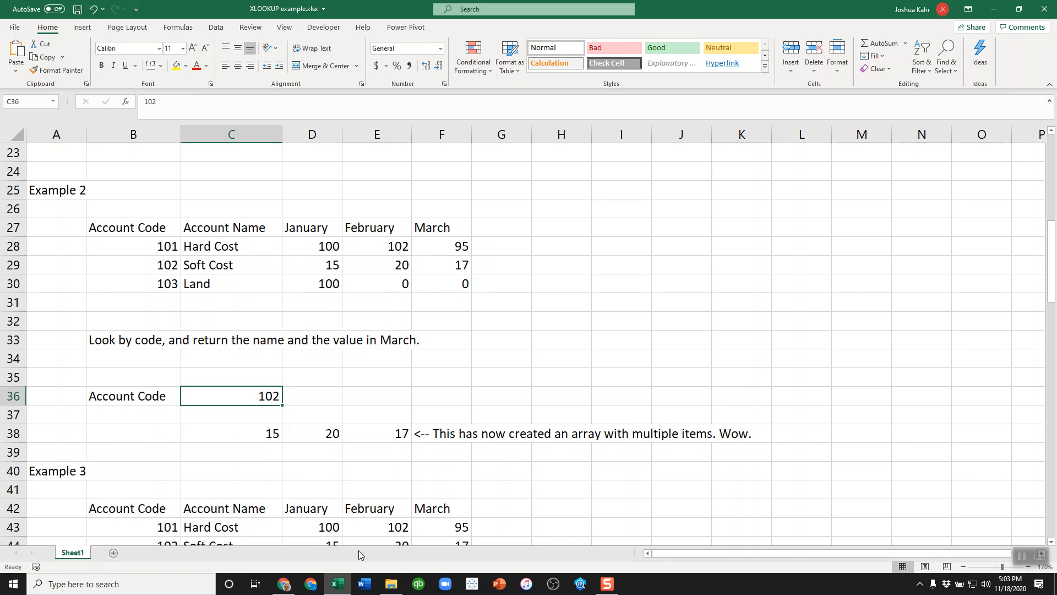
left_click_drag(324, 263, 439, 262)
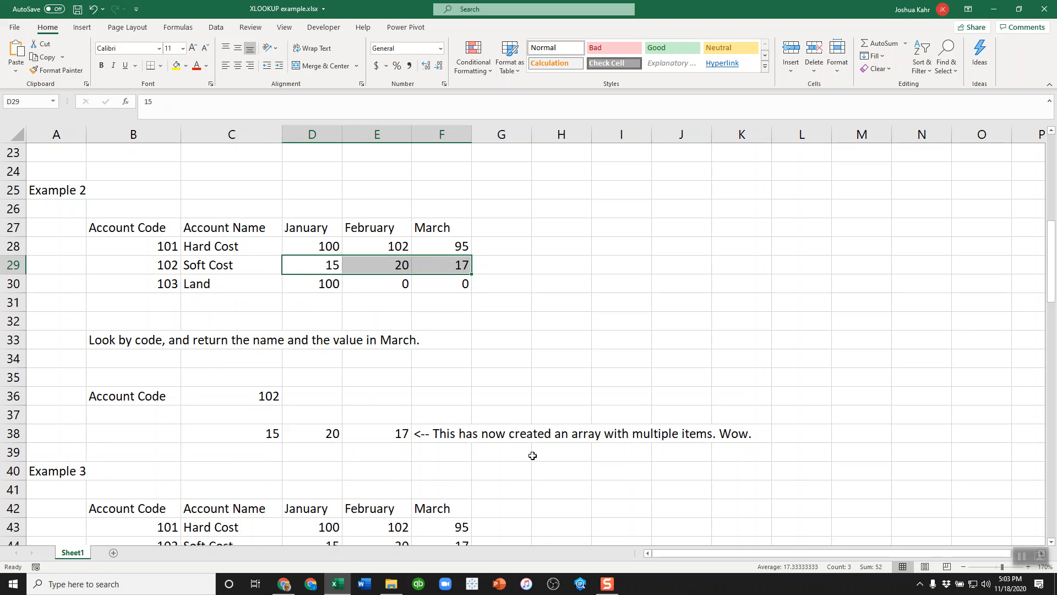
Copy the XLOOKUP formula text from C38 and clear the cell
left_click(270, 435)
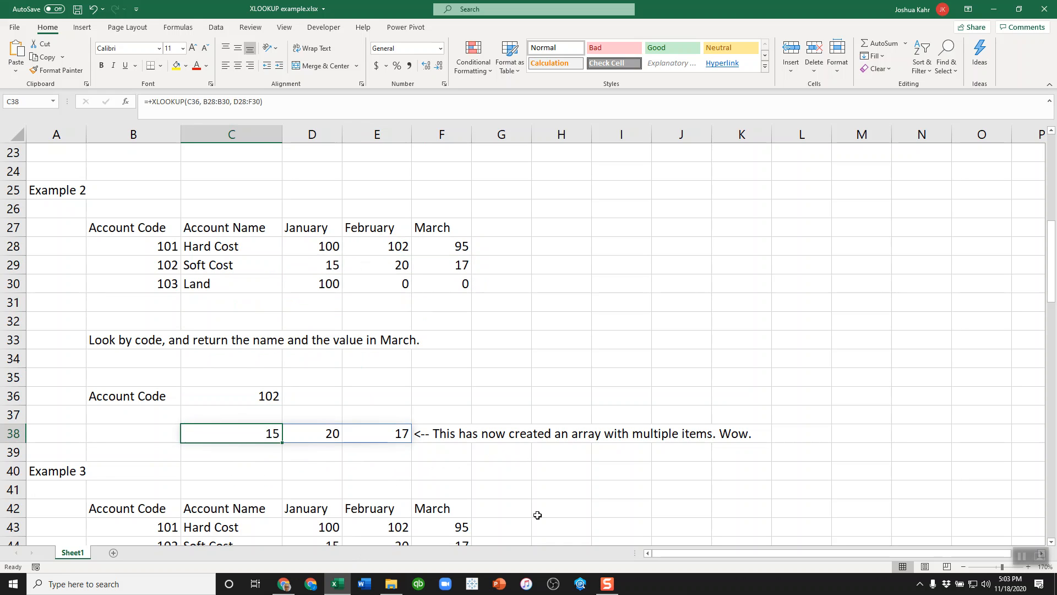
key("F2")
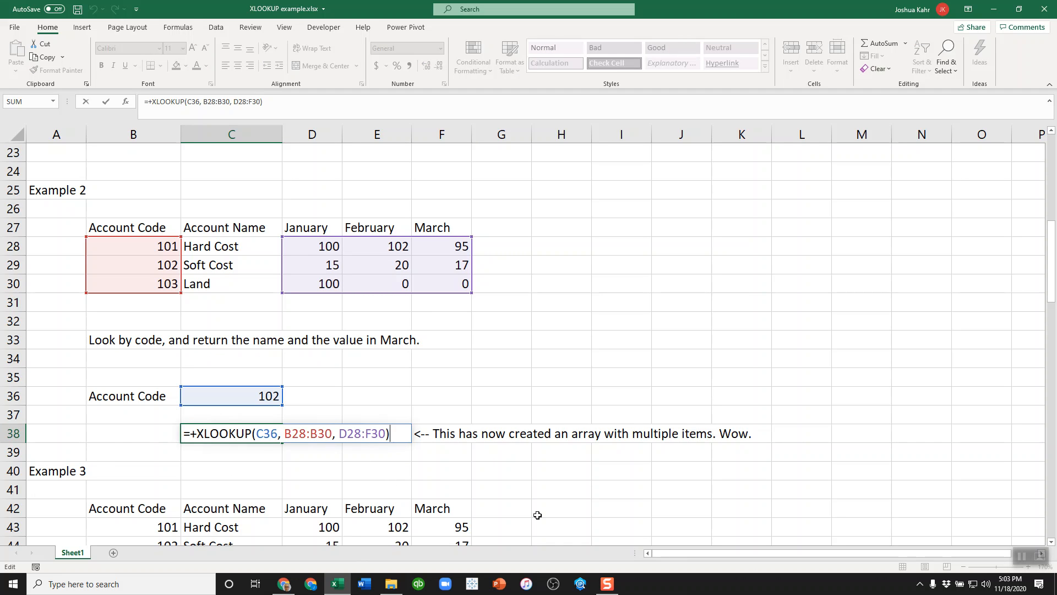
key("shift+Left")
key("shift+Left")
key("shift+Left")
key("shift+Left")
key("shift+Left")
key("shift+Left")
key("shift+Left")
key("shift+Left")
key("shift+Left")
key("shift+Left")
key("shift+Left")
key("shift+Left")
key("shift+Left")
key("shift+Left")
key("shift+Left")
key("shift+Left")
key("shift+Left")
key("shift+Left")
key("shift+Left")
key("shift+Left")
key("ctrl+c")
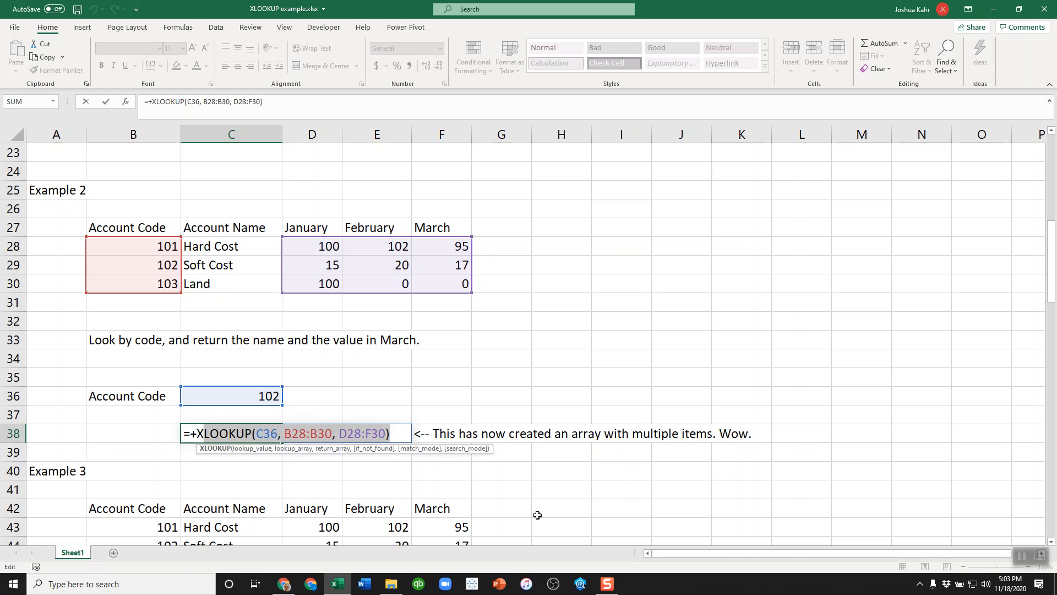
key("Delete")
key("Return")
Paste the copied formula =+XLOOKUP(C36, B28:B30, D28:F30) into the empty cell C38
key("Up")
key("F2")
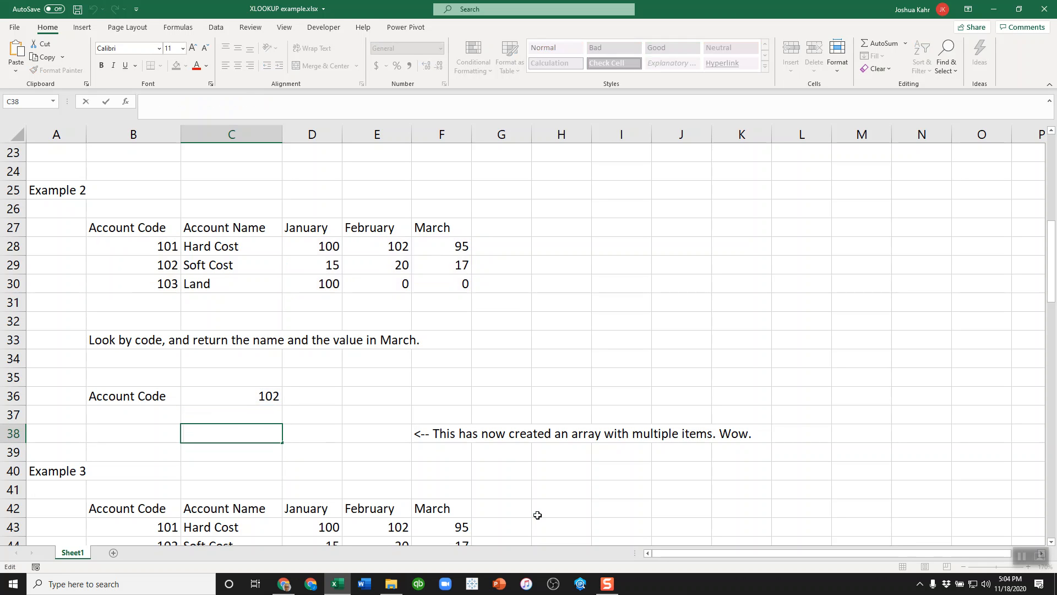
key("ctrl+v")
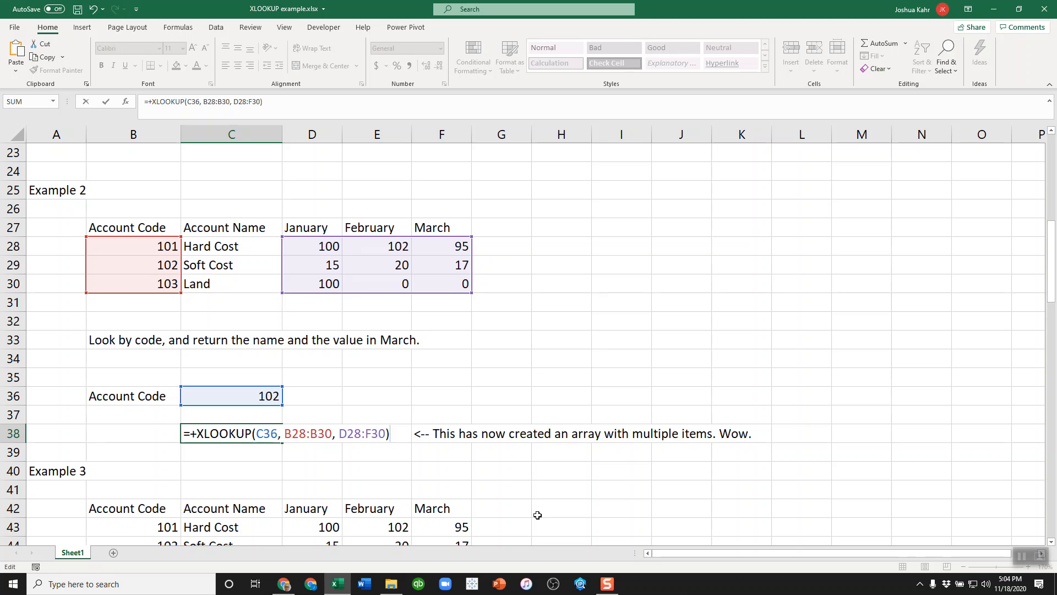
key("Return")
Inspect the formula behind each spilled result in C38, D38 and E38
key("Up")
key("F2")
key("Escape")
key("Right")
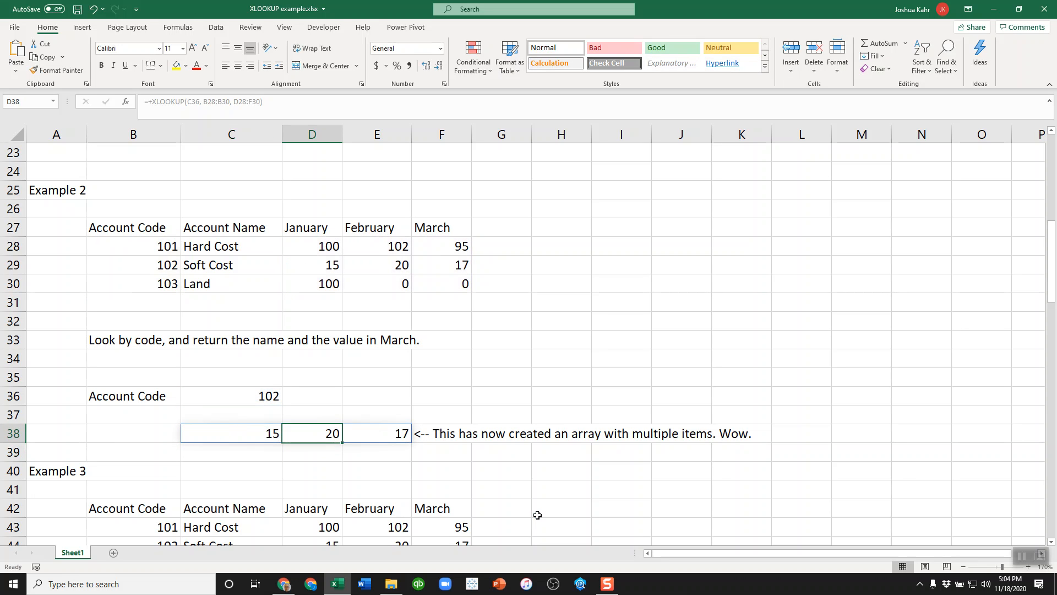
key("Right")
key("F2")
key("Escape")
key("Left")
key("Left")
key("F2")
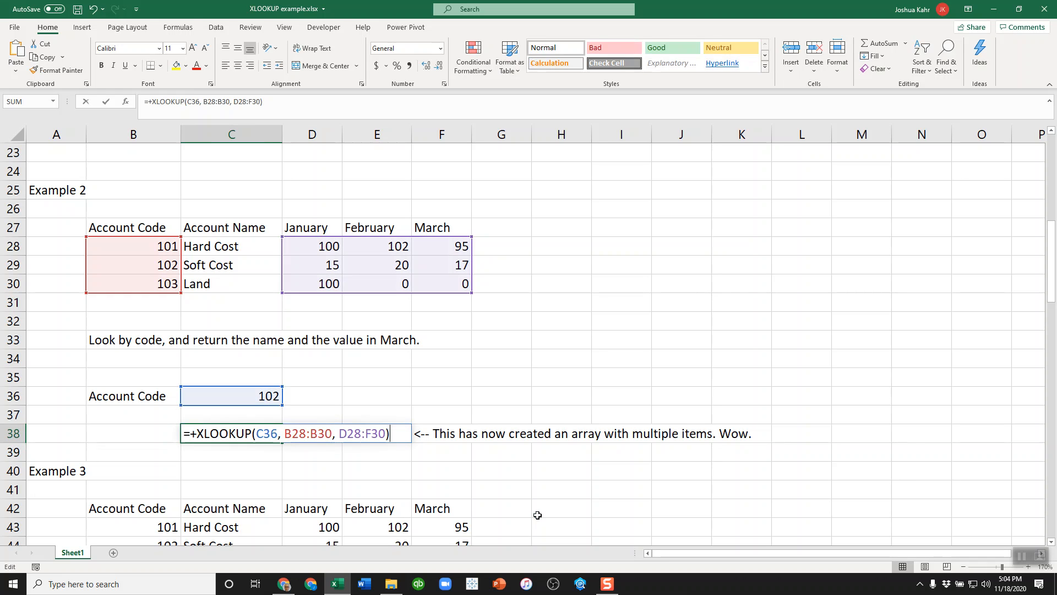
key("Escape")
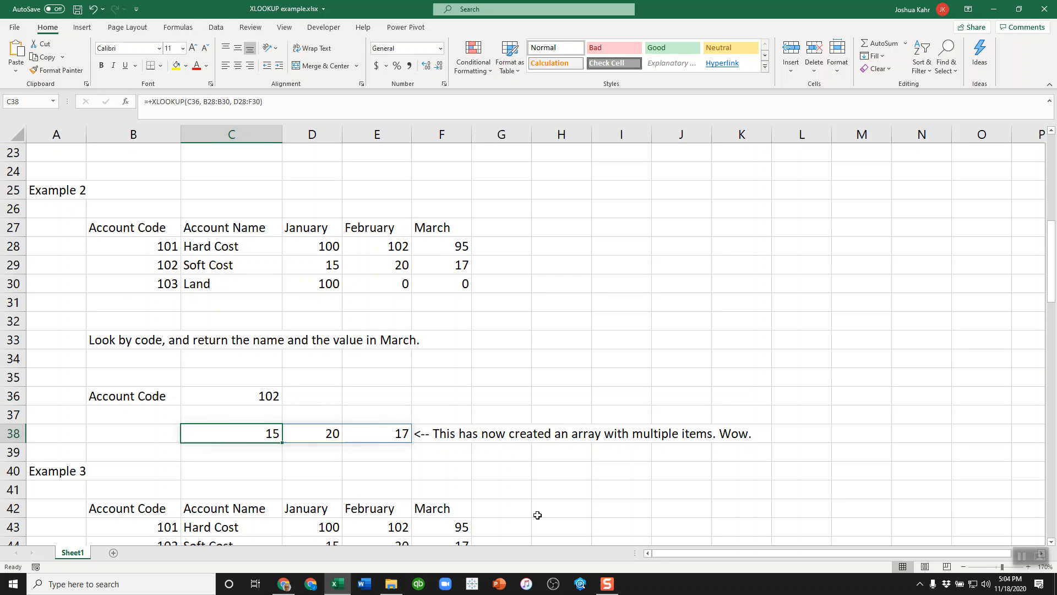
key("Right")
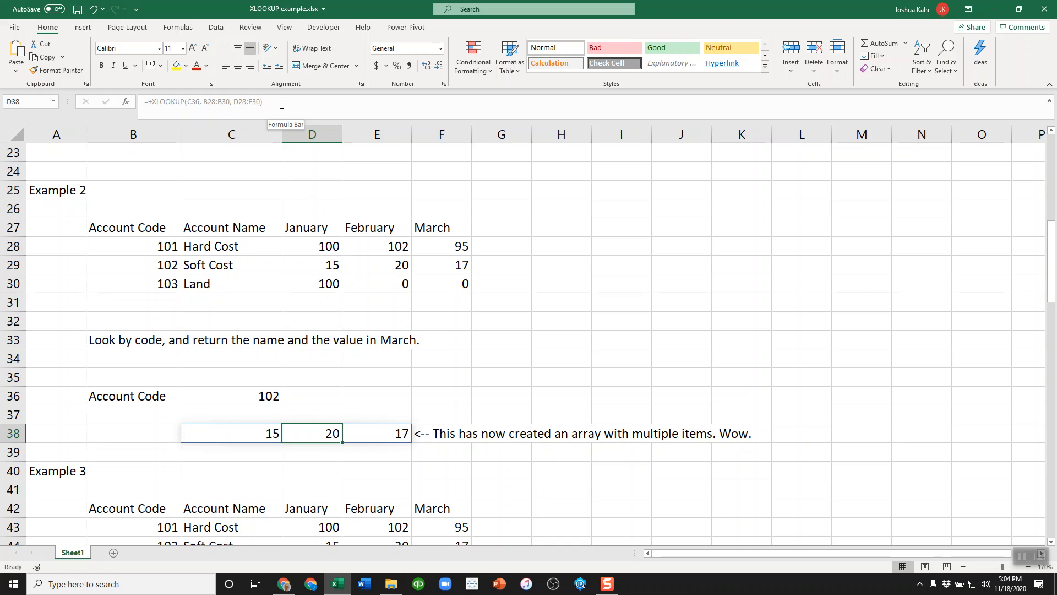
Enter apple in E38, inside the XLOOKUP spill range, and clear that entry again
key("Right")
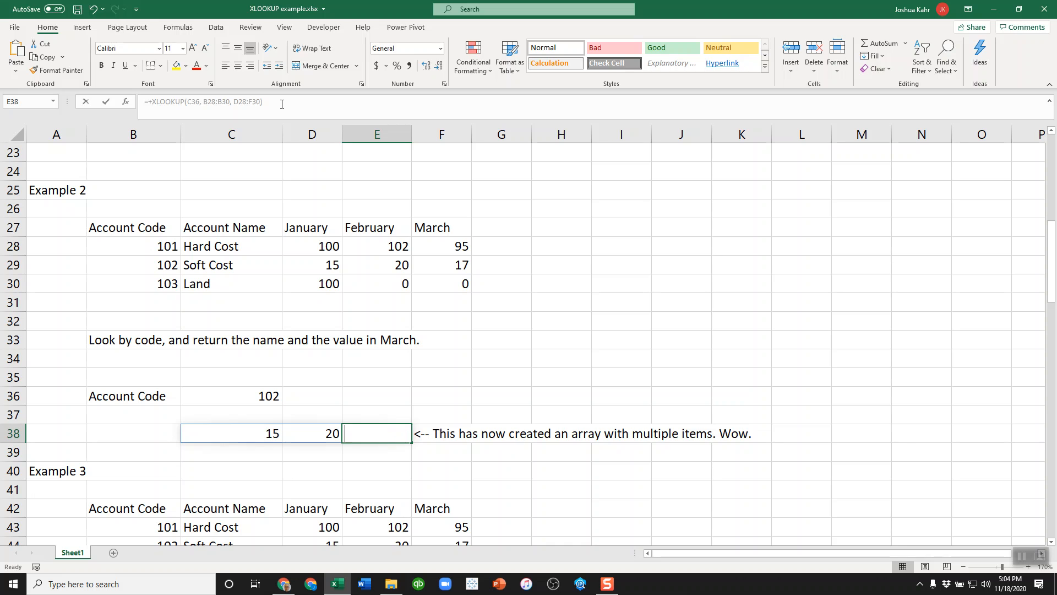
type("apple")
key("Return")
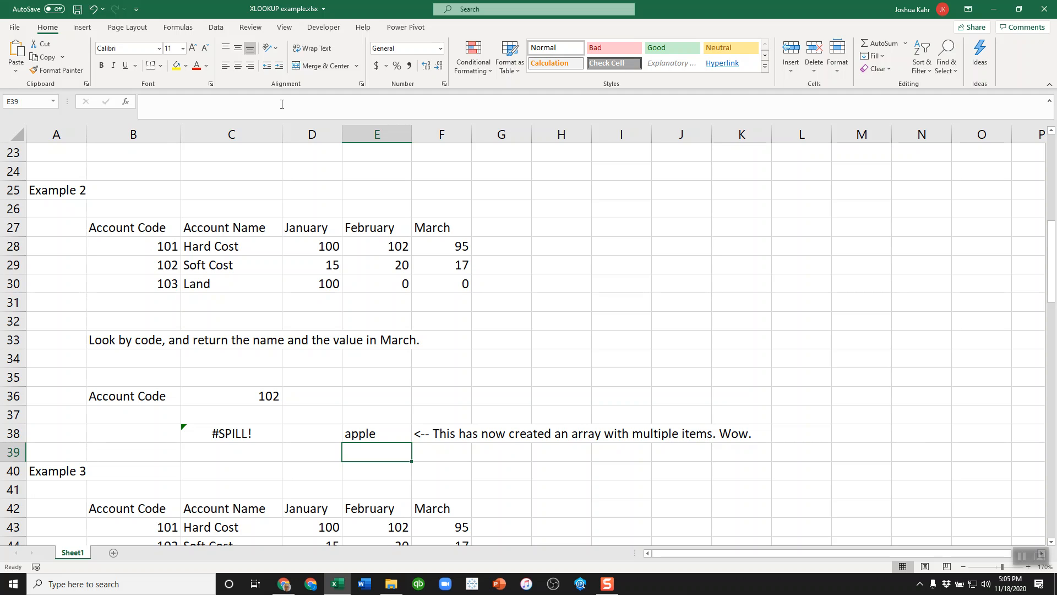
key("Up")
key("Delete")
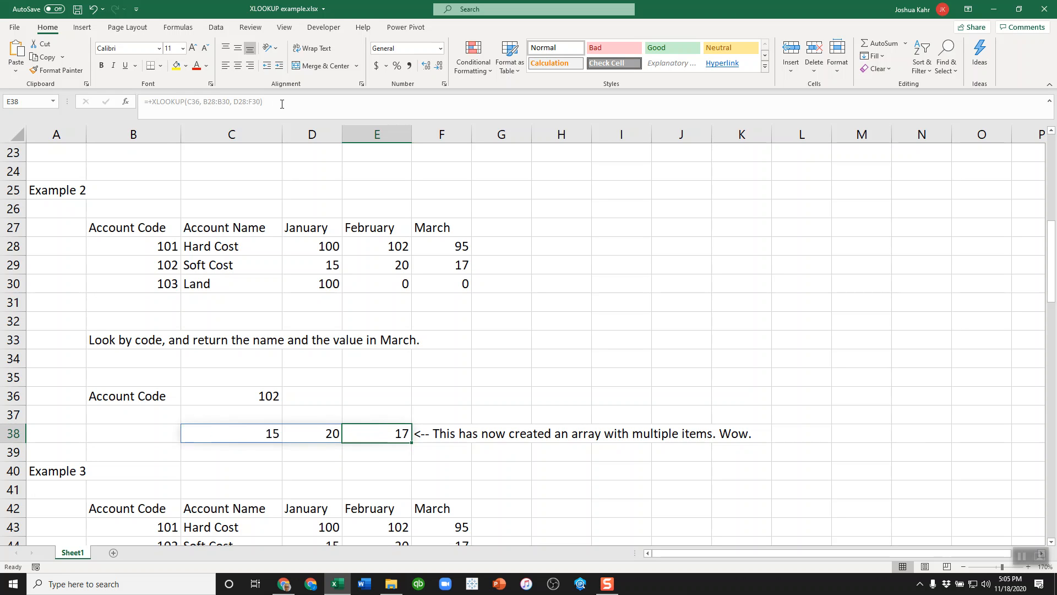
Examine Example 3's lookup code in C51 against the account codes in B43:B45
key("Down")
key("Down")
key("Down")
key("Down")
key("Down")
key("Down")
key("Down")
key("Down")
key("Down")
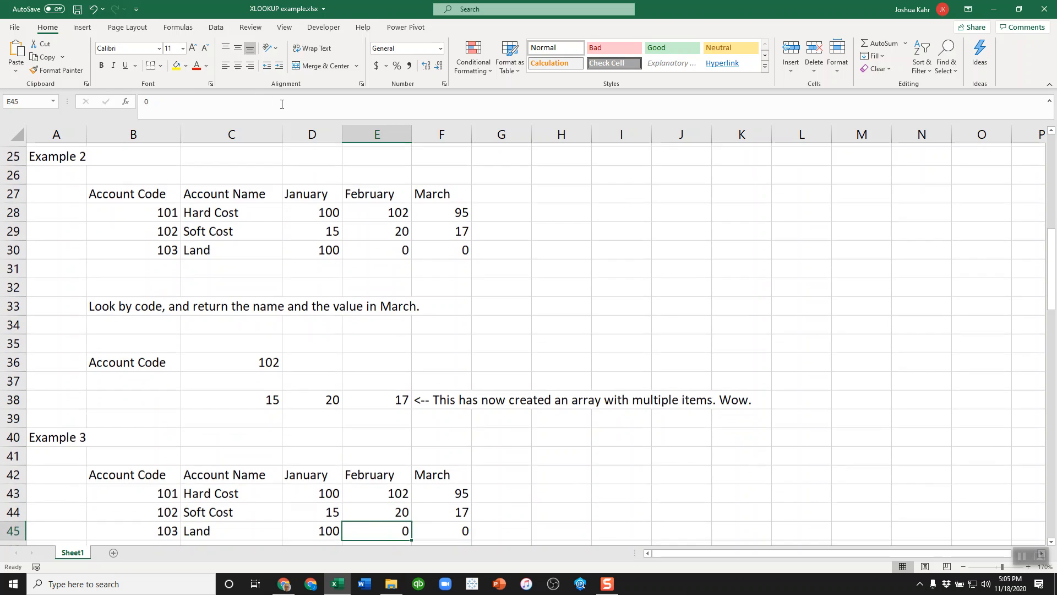
key("Down")
key("Down")
key("Down")
key("Down")
key("Down")
key("Down")
key("Down")
key("Down")
key("Down")
key("Down")
key("Down")
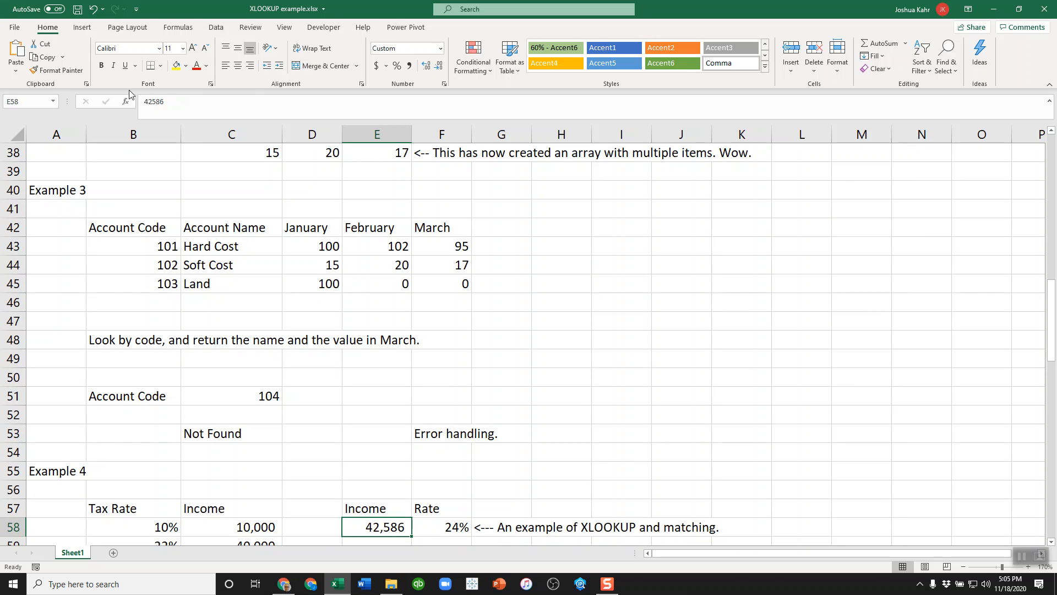
left_click(253, 389)
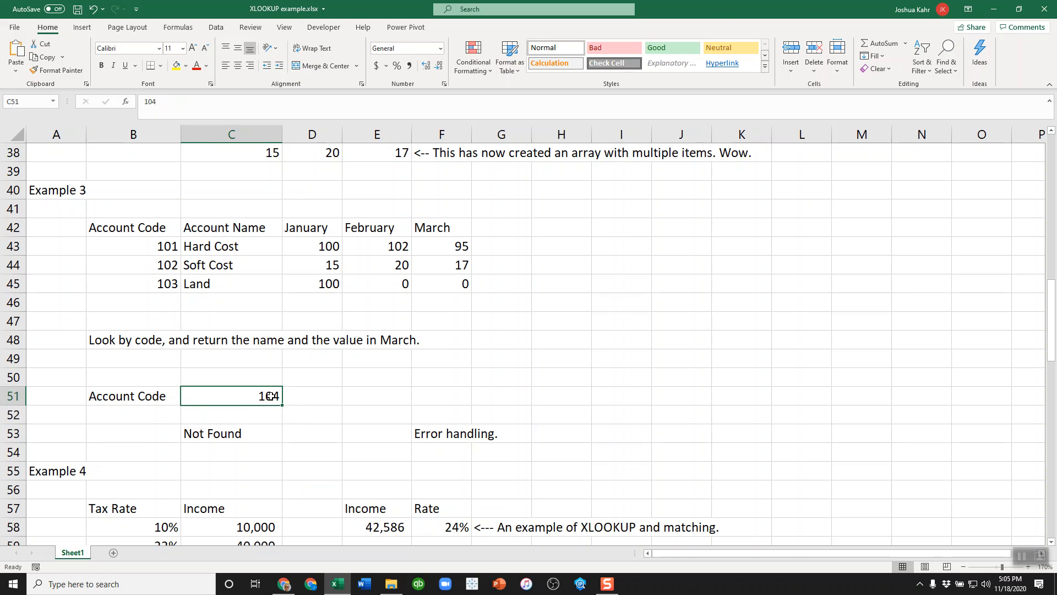
left_click_drag(153, 244, 160, 284)
Inspect each argument of the XLOOKUP formula in C53, from lookup value C51 through the "Not Found" text
left_click(237, 430)
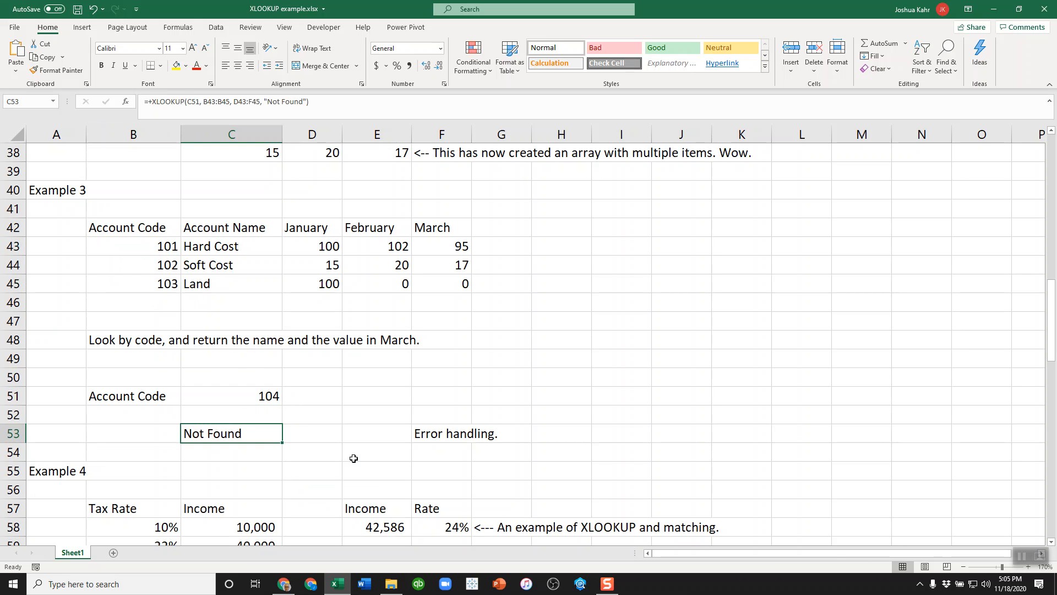
key("F2")
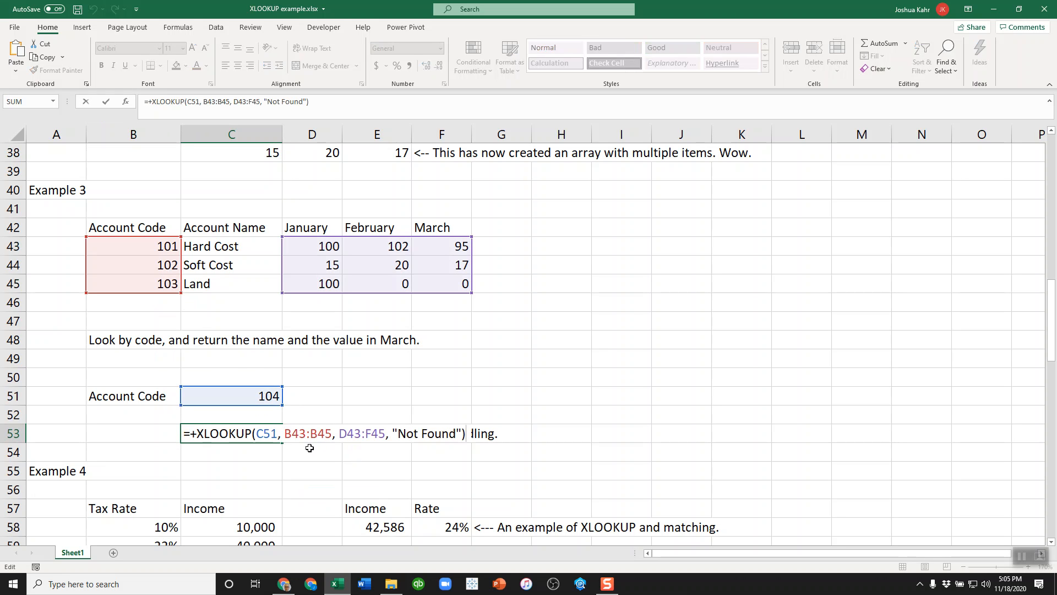
double_click(276, 433)
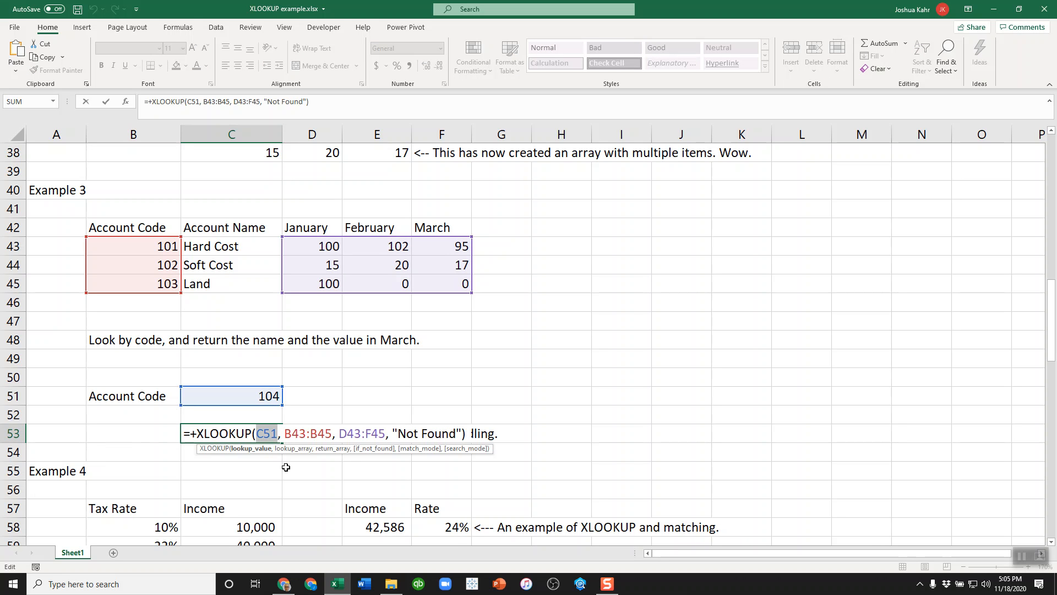
double_click(302, 434)
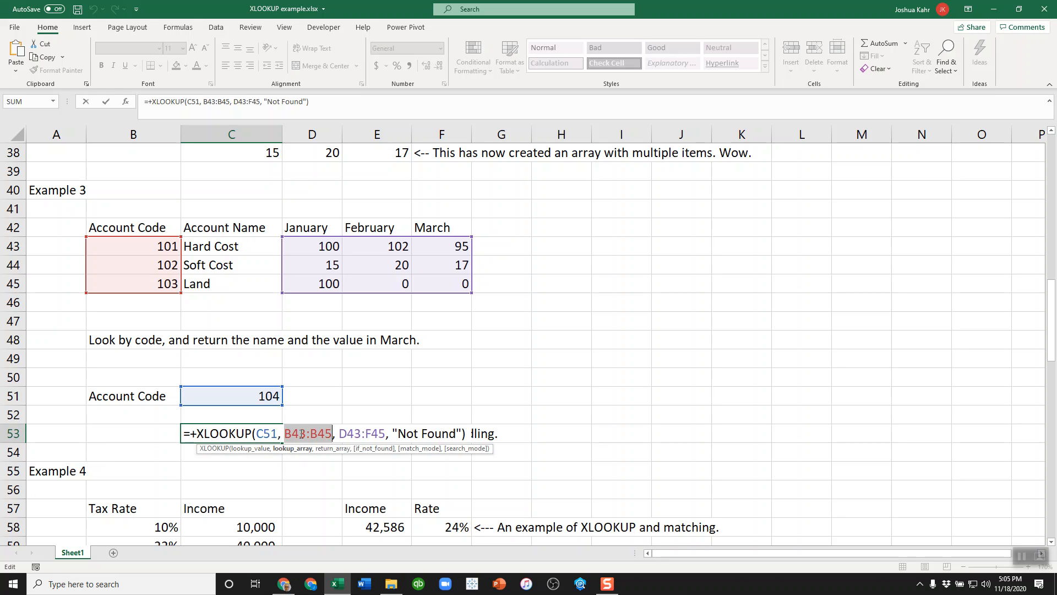
double_click(350, 434)
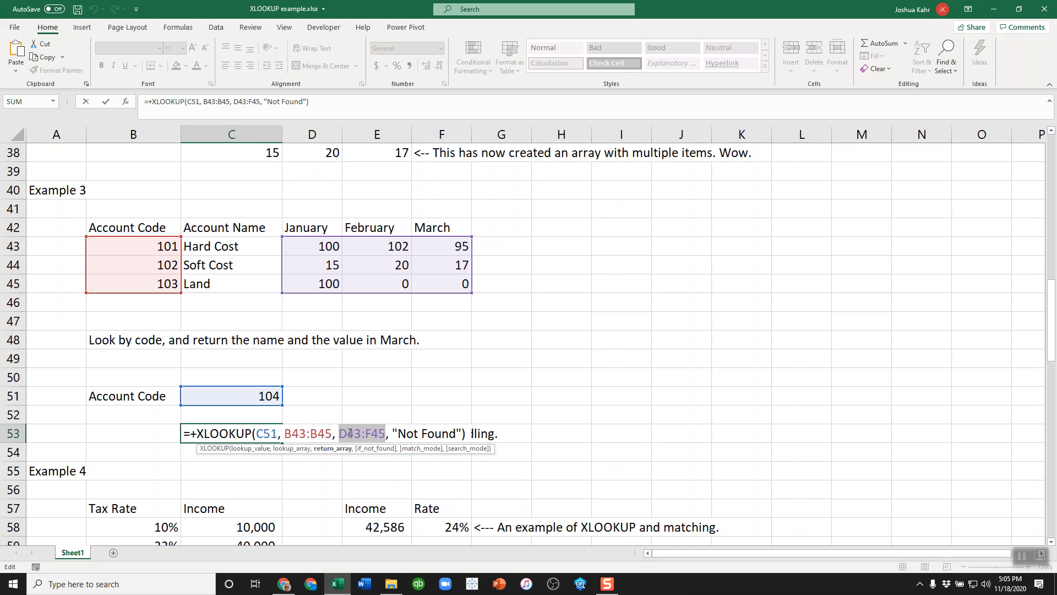
double_click(397, 433)
left_click_drag(462, 435, 393, 435)
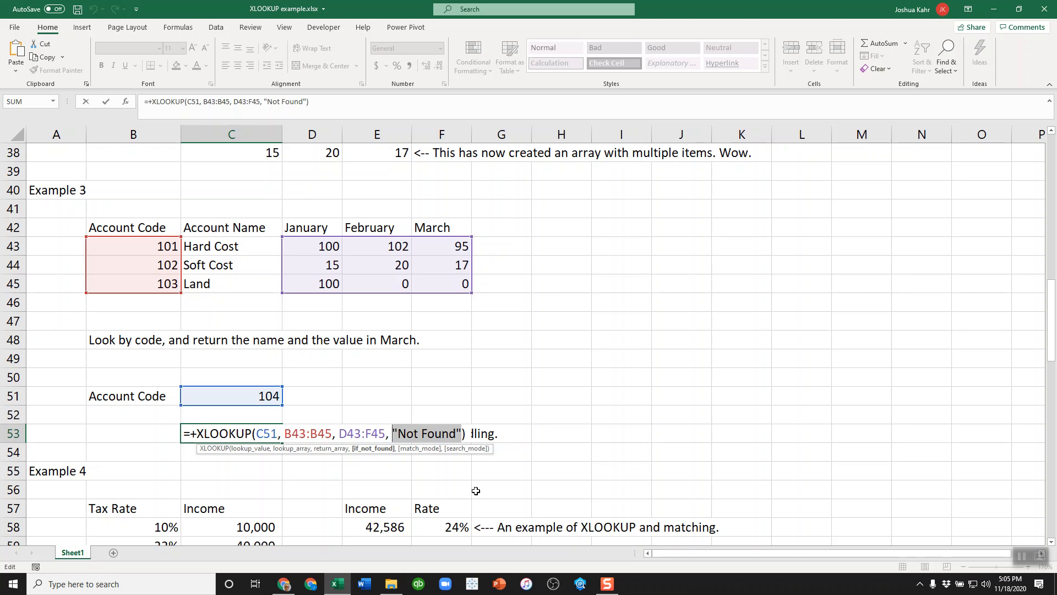
key("ctrl+Return")
Examine Example 4's tax rates in B58:B61, income thresholds in C58:C61 and the lookup income in E58
key("Down")
key("Down")
key("Down")
key("Down")
key("Down")
key("Down")
key("Down")
key("Down")
key("Down")
key("Down")
key("Down")
key("Down")
key("Down")
key("Down")
key("Down")
key("Down")
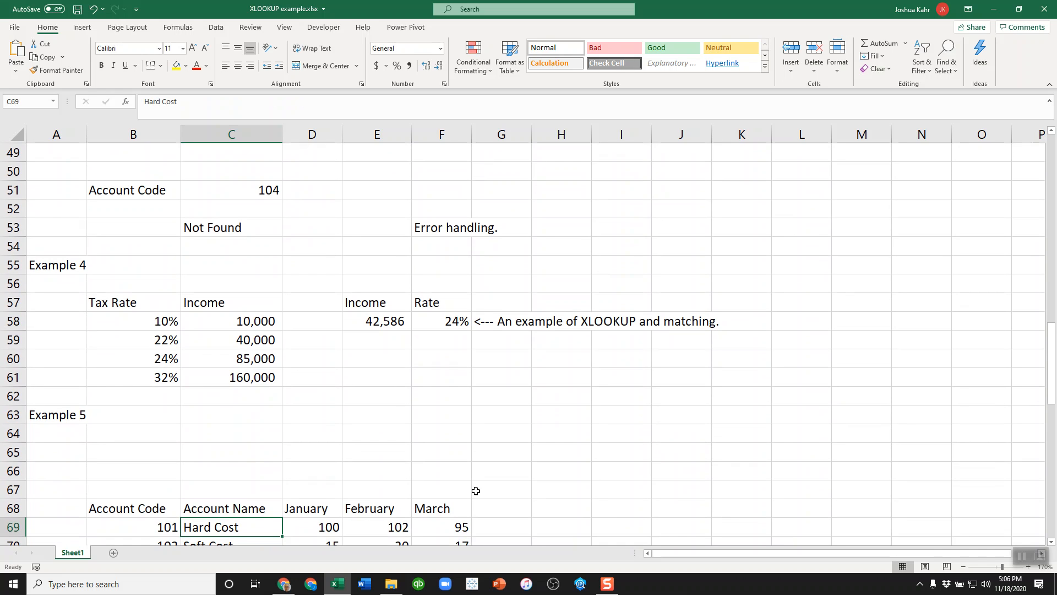
left_click_drag(179, 327, 176, 372)
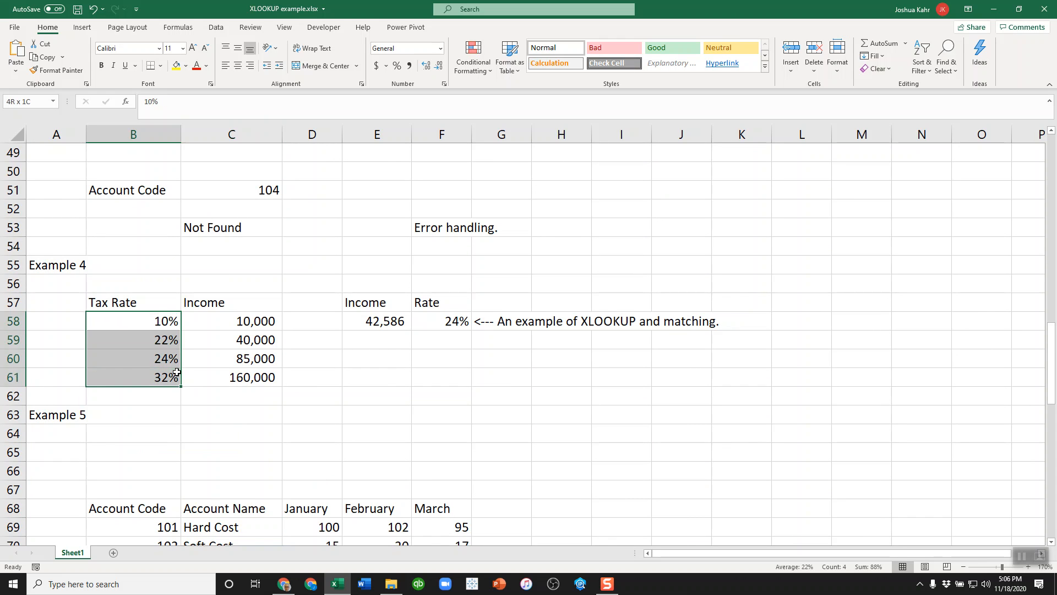
left_click_drag(240, 318, 245, 375)
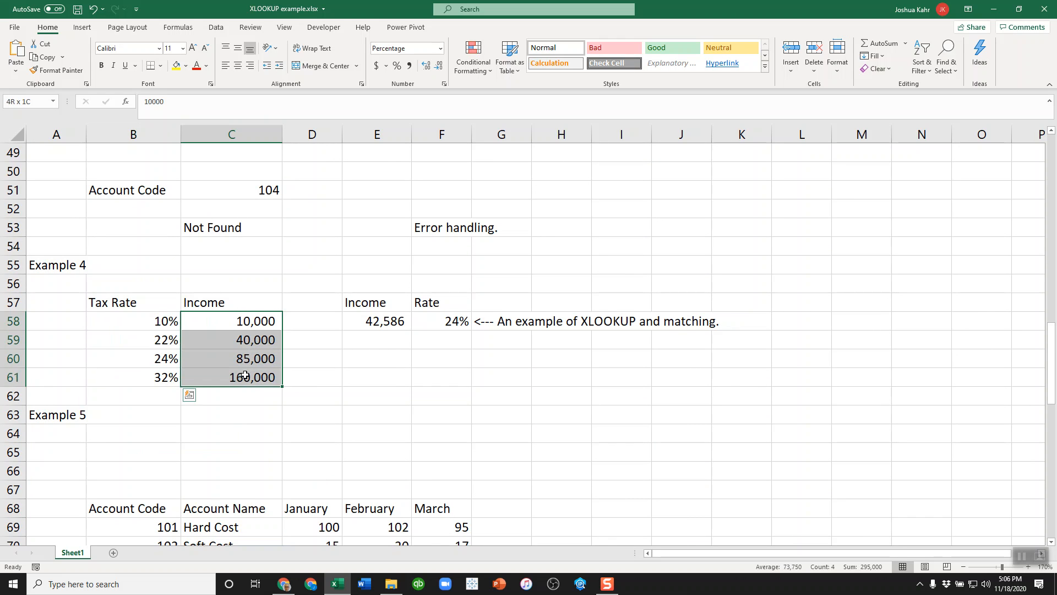
left_click(390, 321)
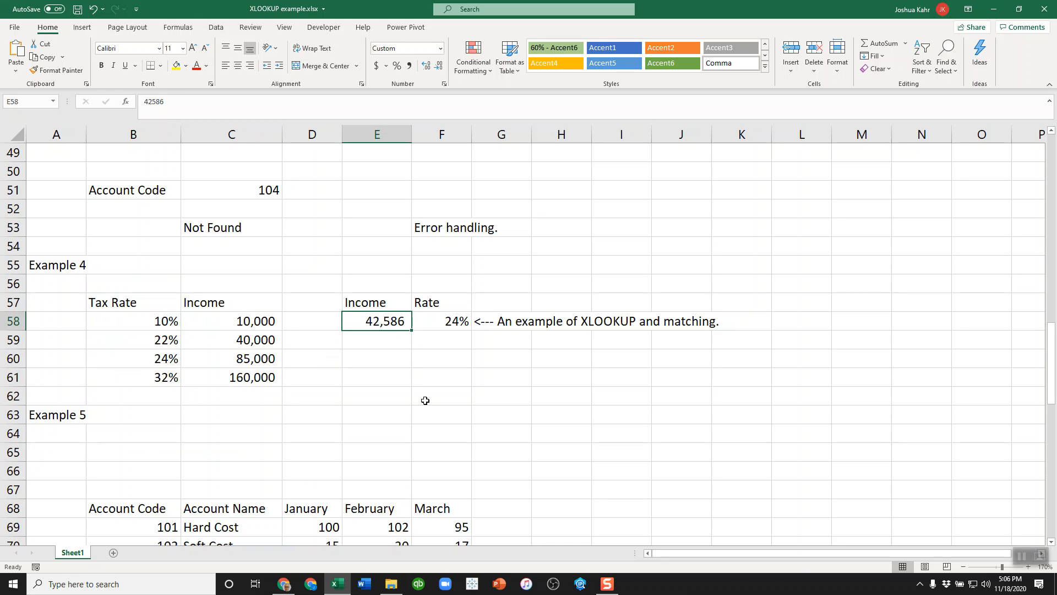
left_click_drag(238, 321, 241, 374)
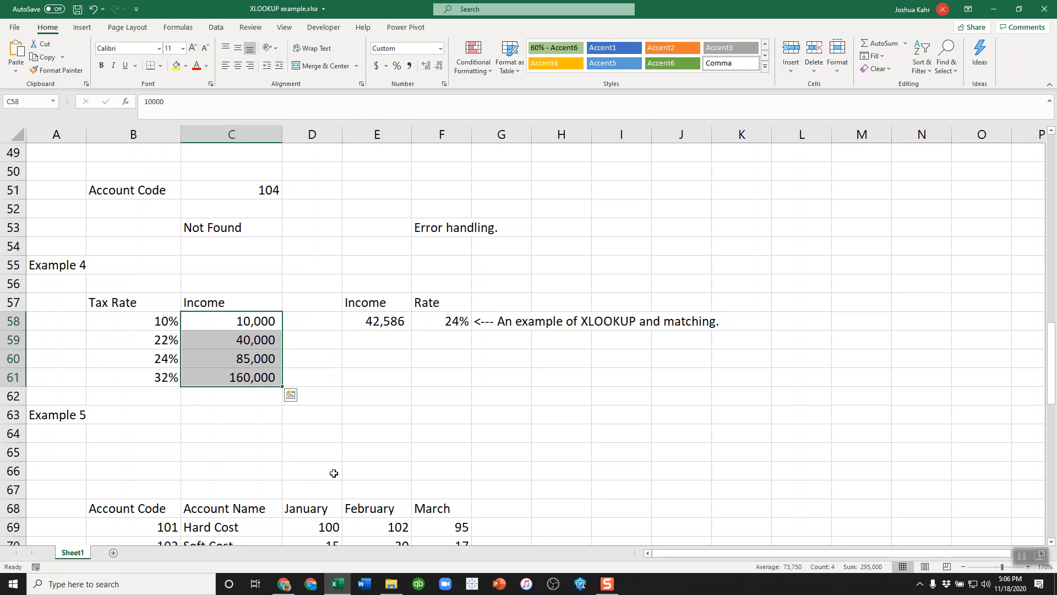
Inspect the XLOOKUP arguments in F58, from lookup value E58 through the match mode
left_click(457, 320)
key("F2")
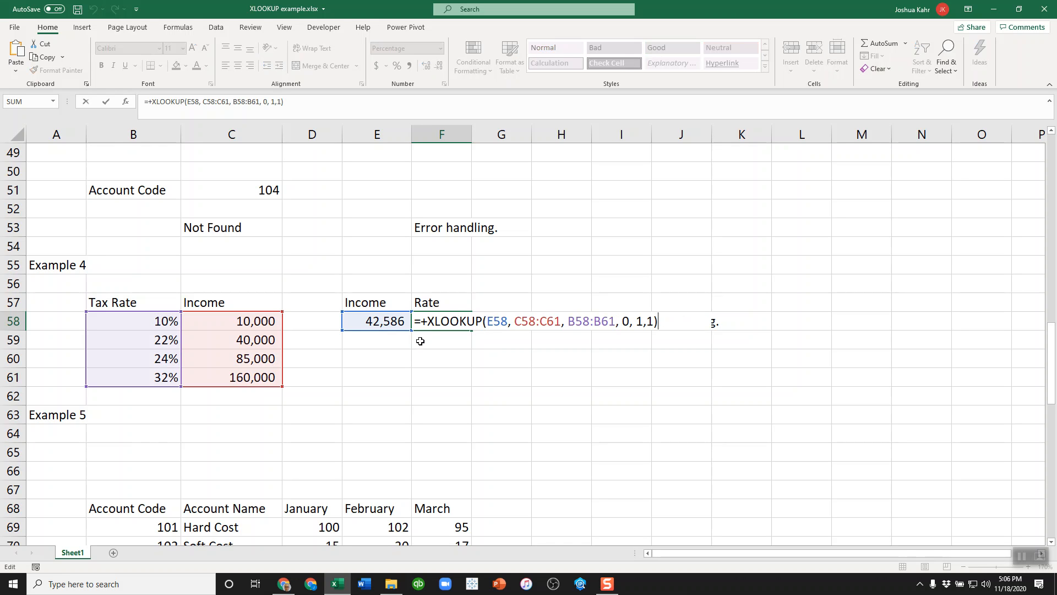
double_click(497, 322)
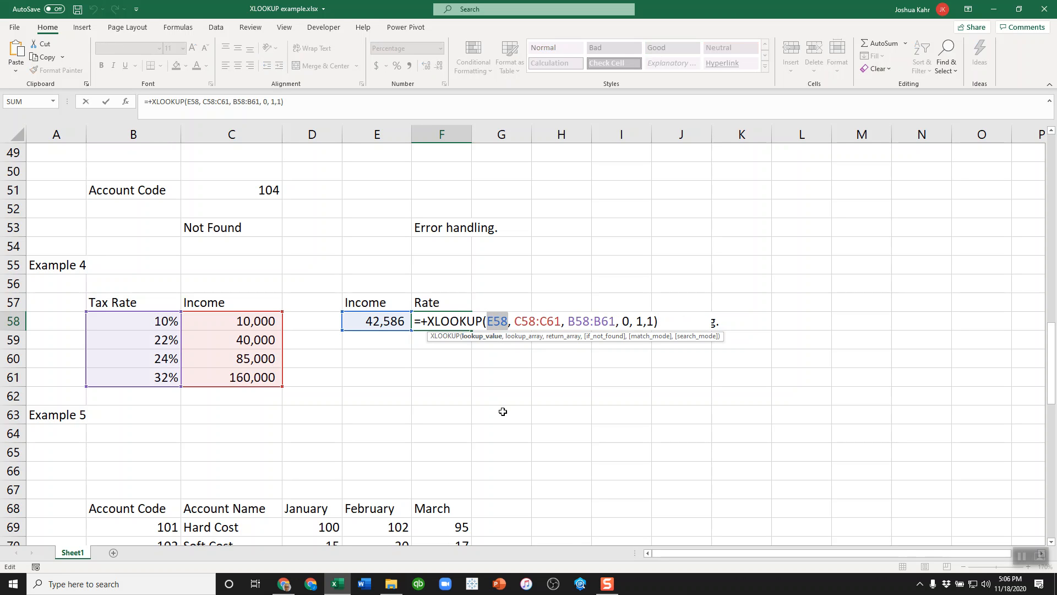
double_click(536, 318)
double_click(581, 322)
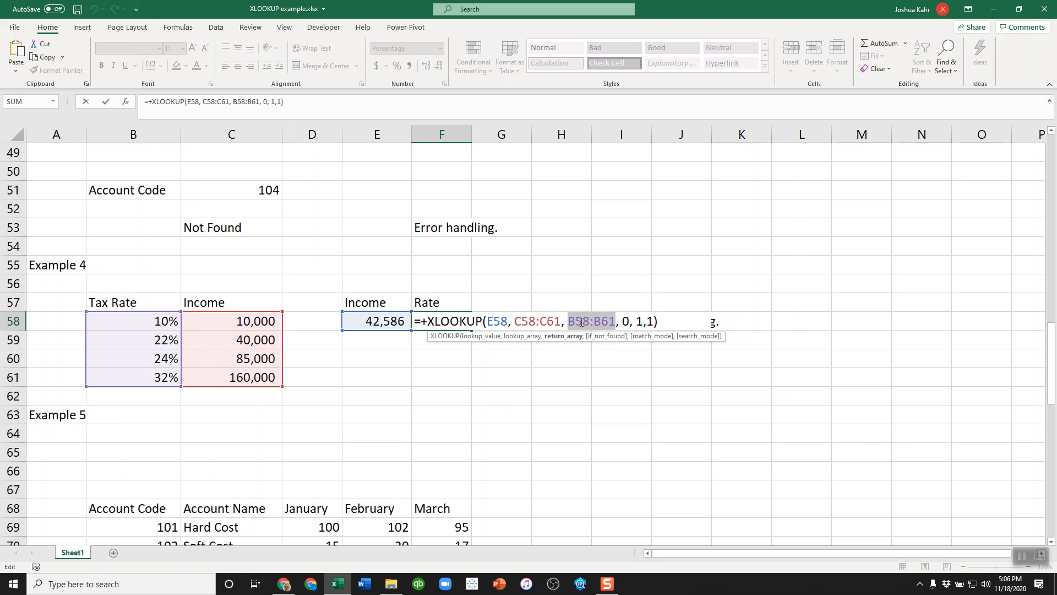
left_click(633, 321)
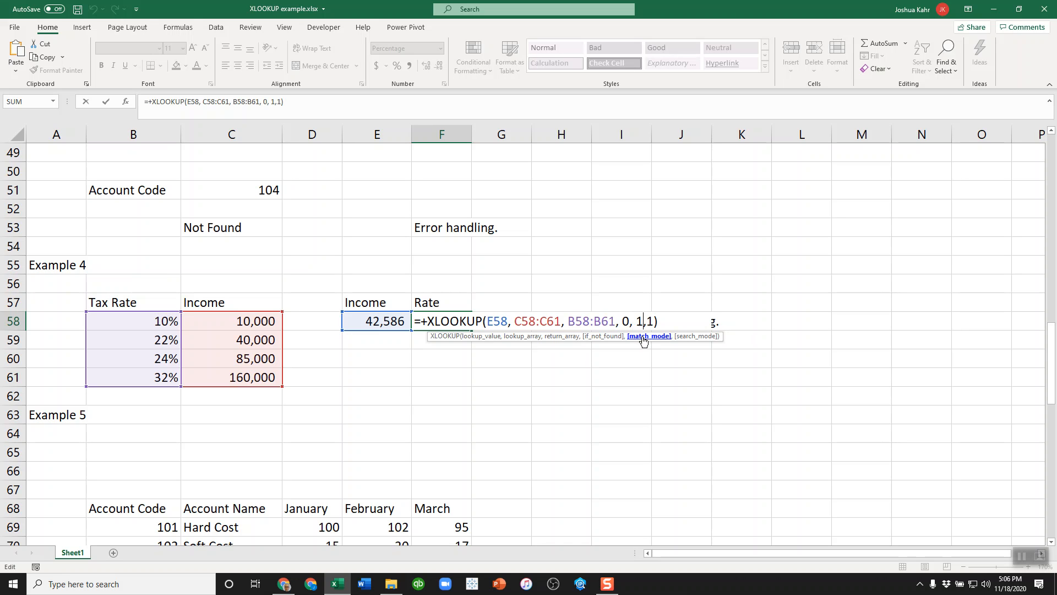
key("ctrl+Return")
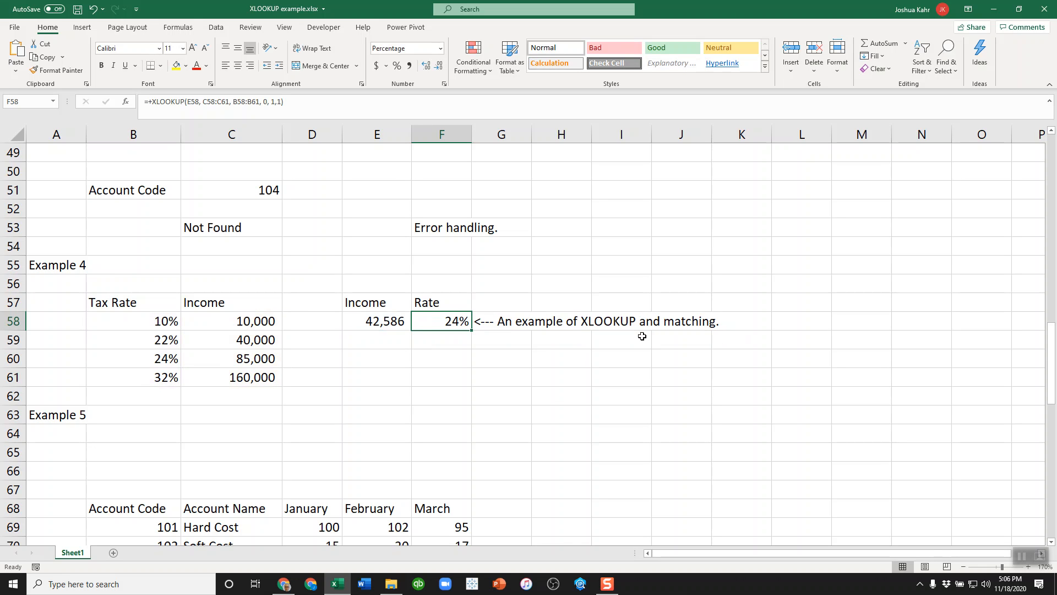
Compare the income in E58 with the rate in F58 and recheck the match mode argument in F58's formula
key("Left")
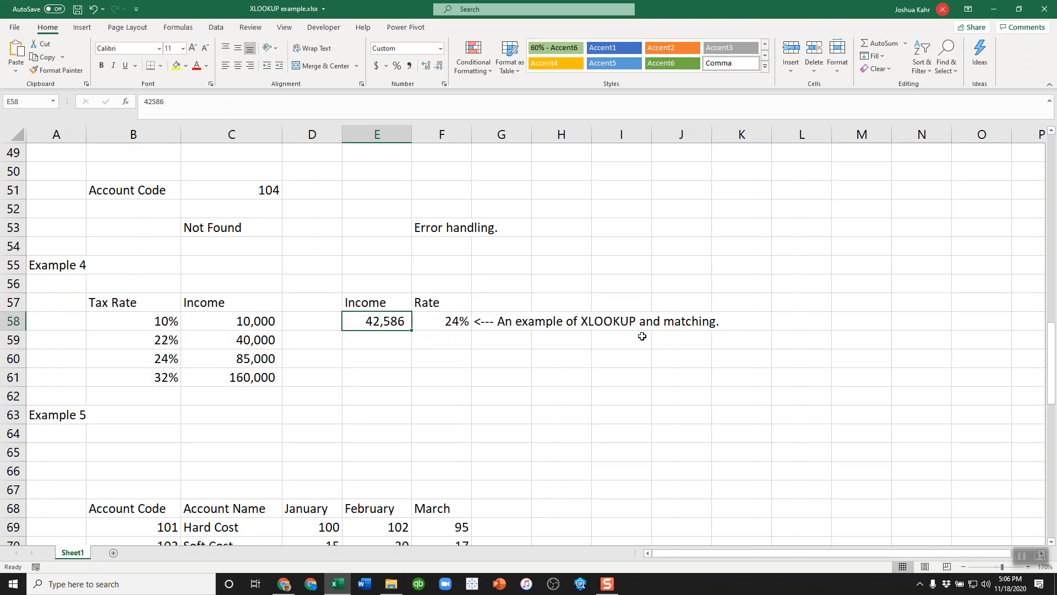
key("Right")
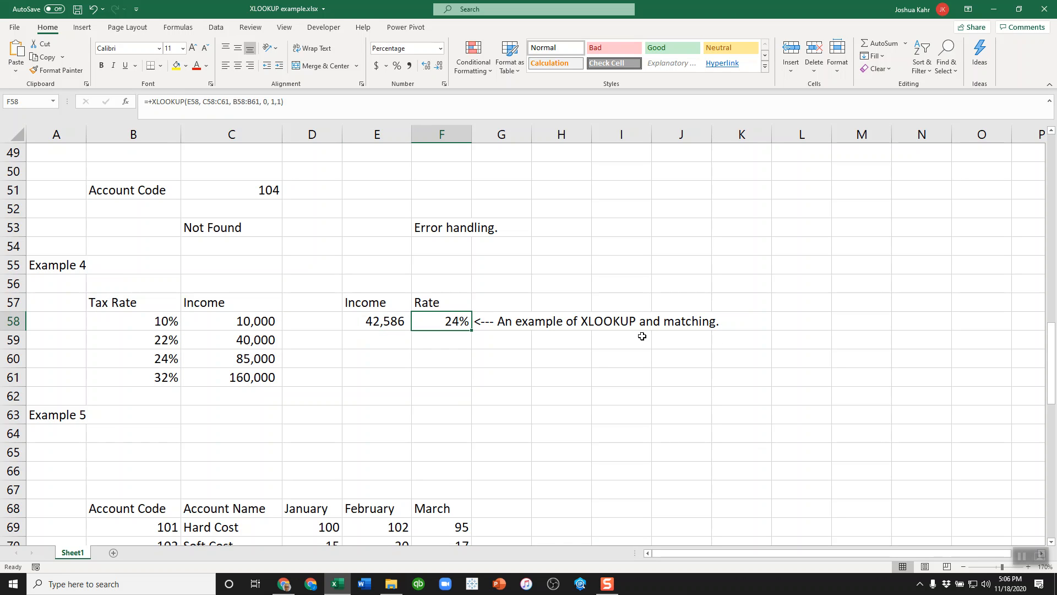
key("F2")
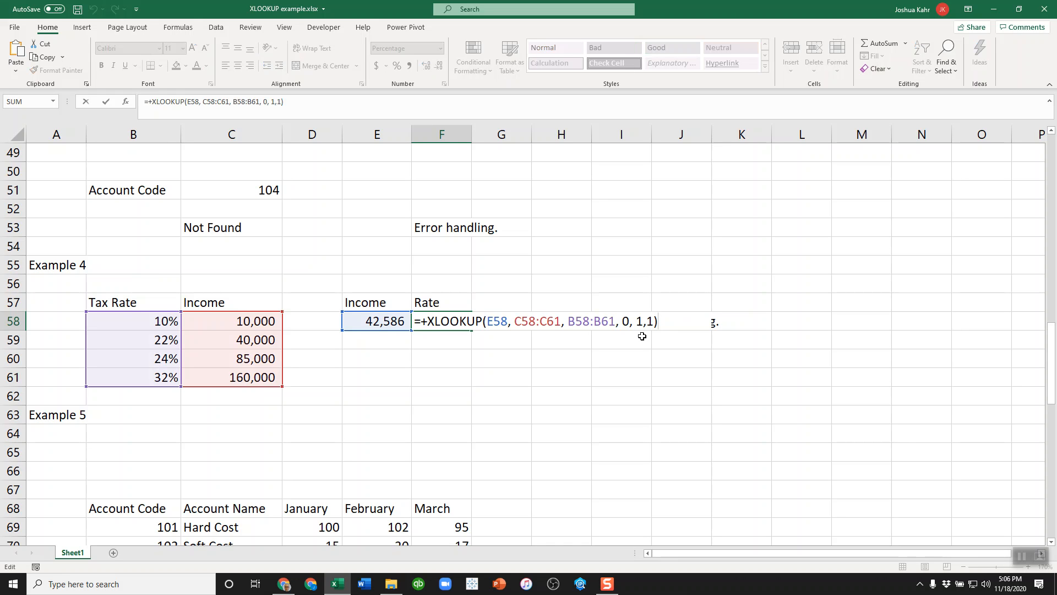
key("Left")
key("Left")
key("Left")
key("Left")
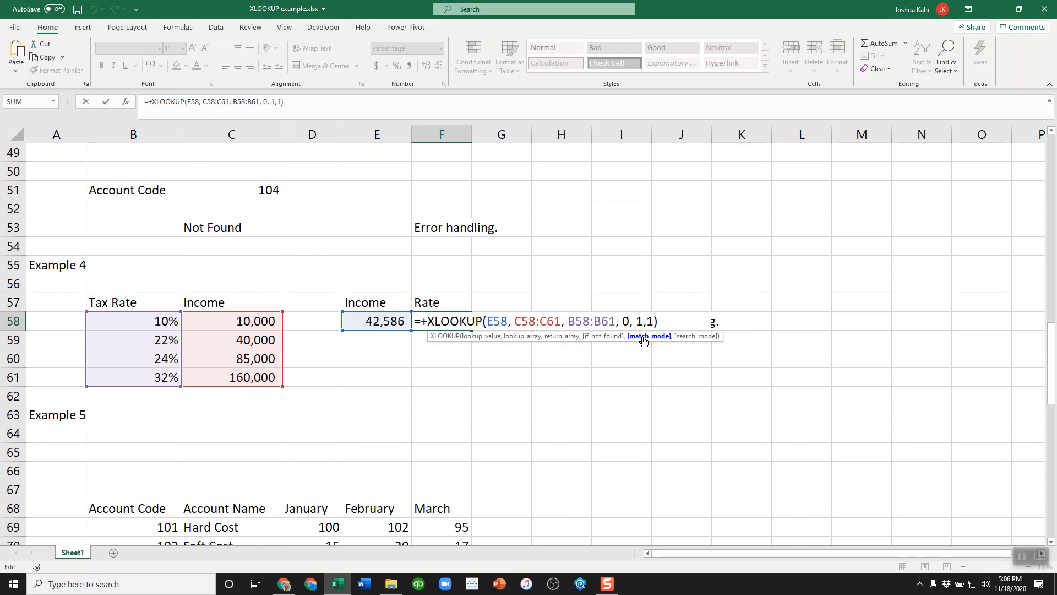
key("Escape")
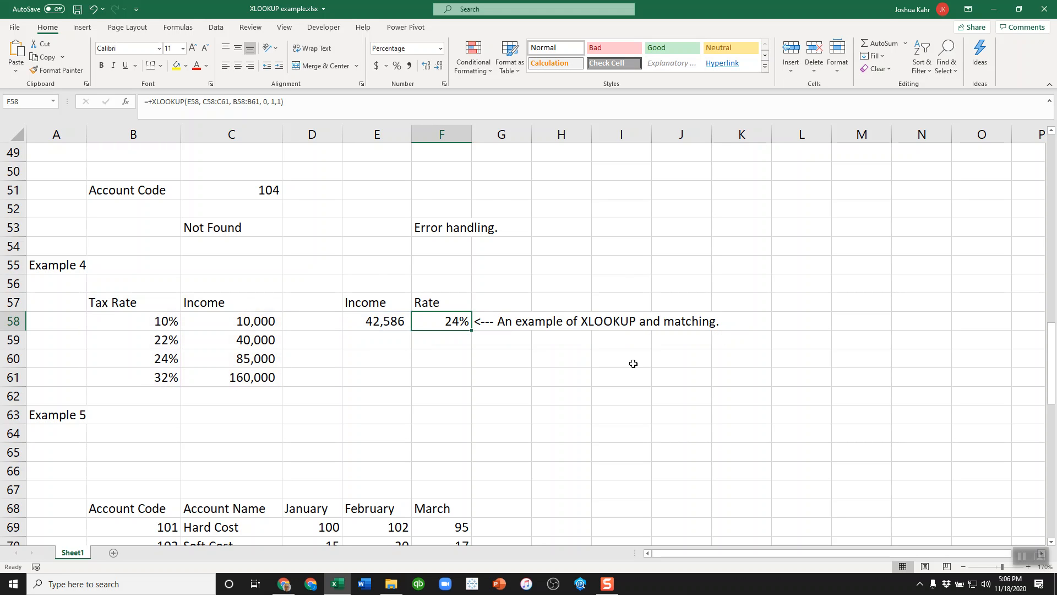
Examine Example 5's account names and monthly values in rows 69 to 71 and the lookup inputs in C74 and C75
scroll(609, 368, "down", 4)
scroll(609, 368, "down", 1)
scroll(609, 367, "up", 2)
scroll(609, 367, "down", 1)
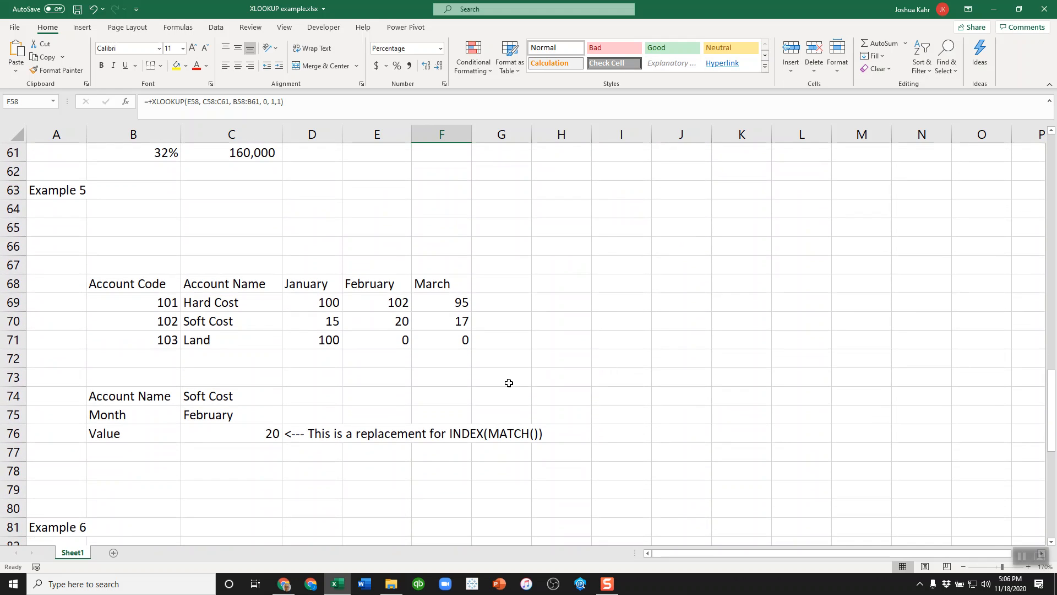
left_click_drag(228, 303, 236, 342)
left_click_drag(326, 302, 448, 347)
left_click_drag(152, 326, 531, 319)
left_click_drag(361, 213, 365, 403)
left_click(253, 399)
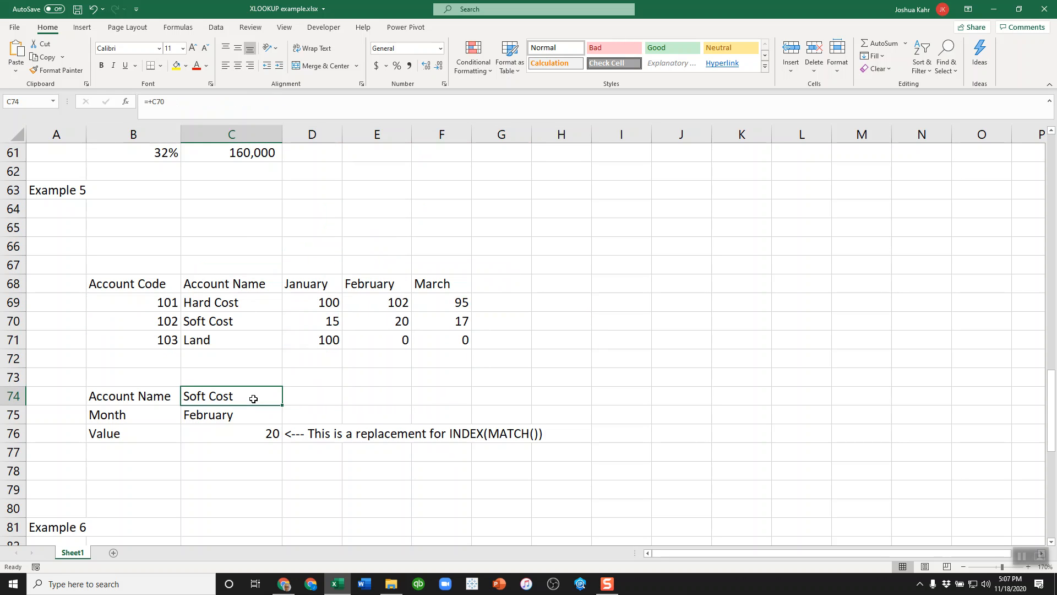
left_click(260, 415)
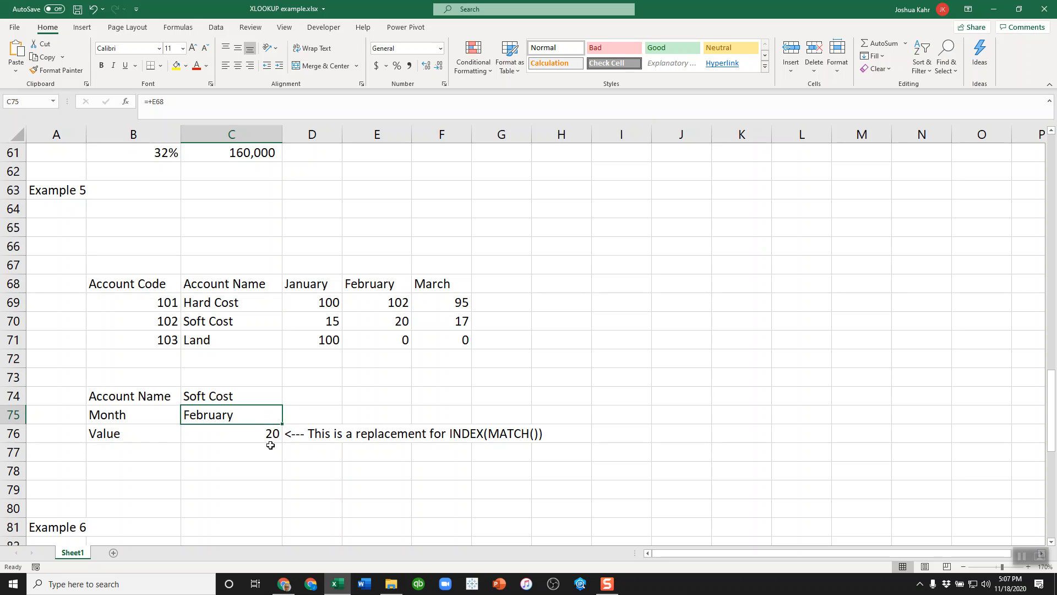
Inspect the nested XLOOKUP formula in C76, covering the inner month lookup's arguments and the outer account name lookup
left_click(270, 434)
double_click(274, 427)
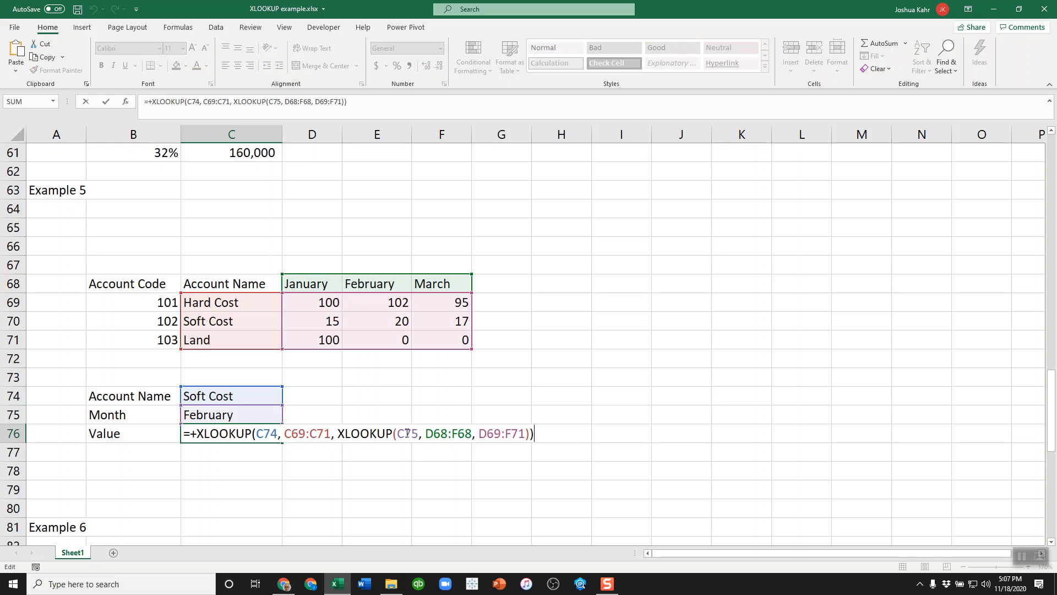
double_click(408, 433)
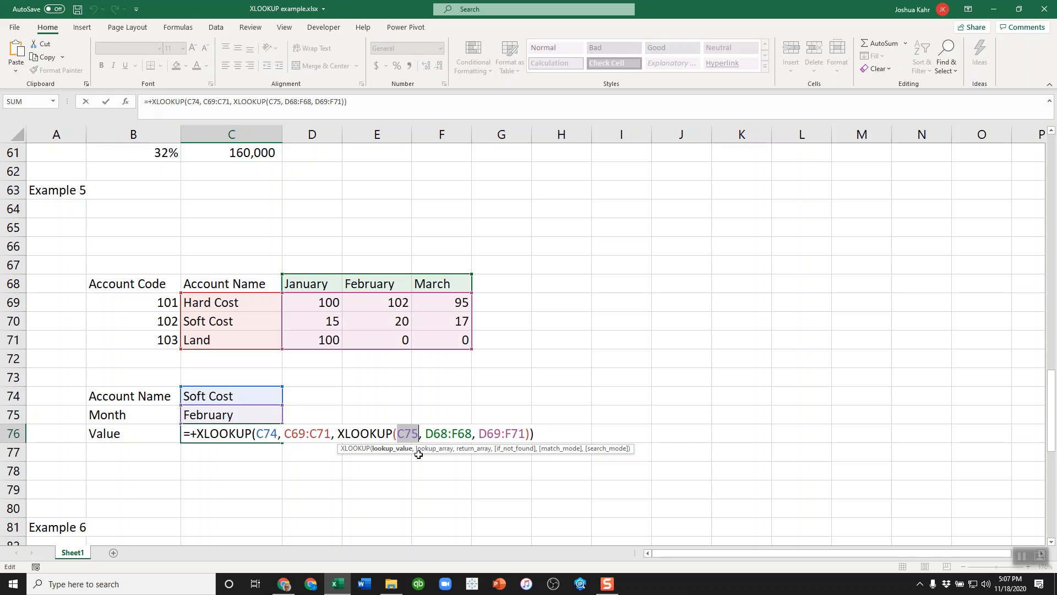
double_click(445, 429)
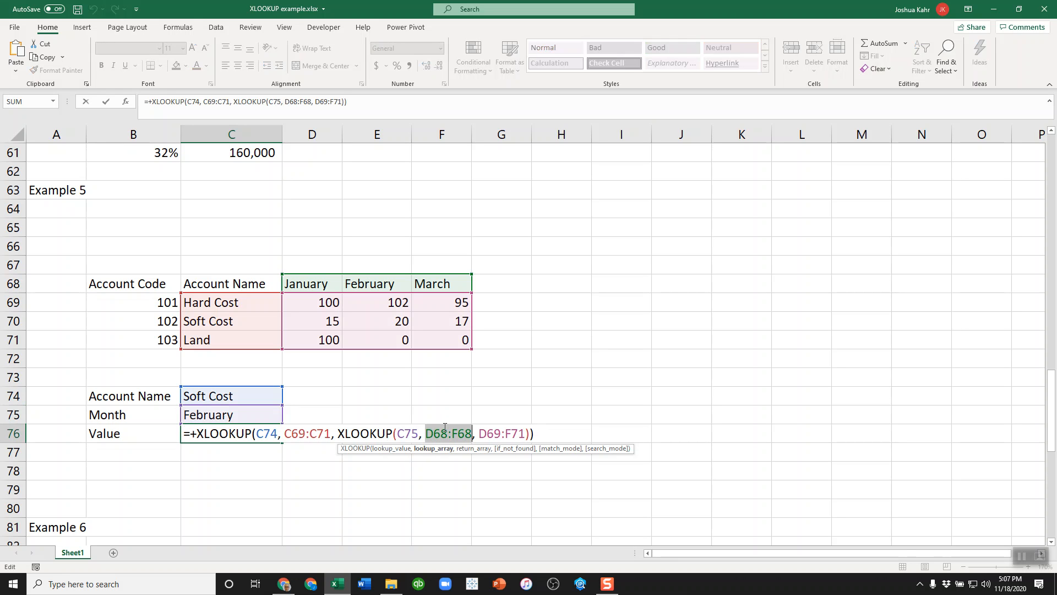
double_click(499, 433)
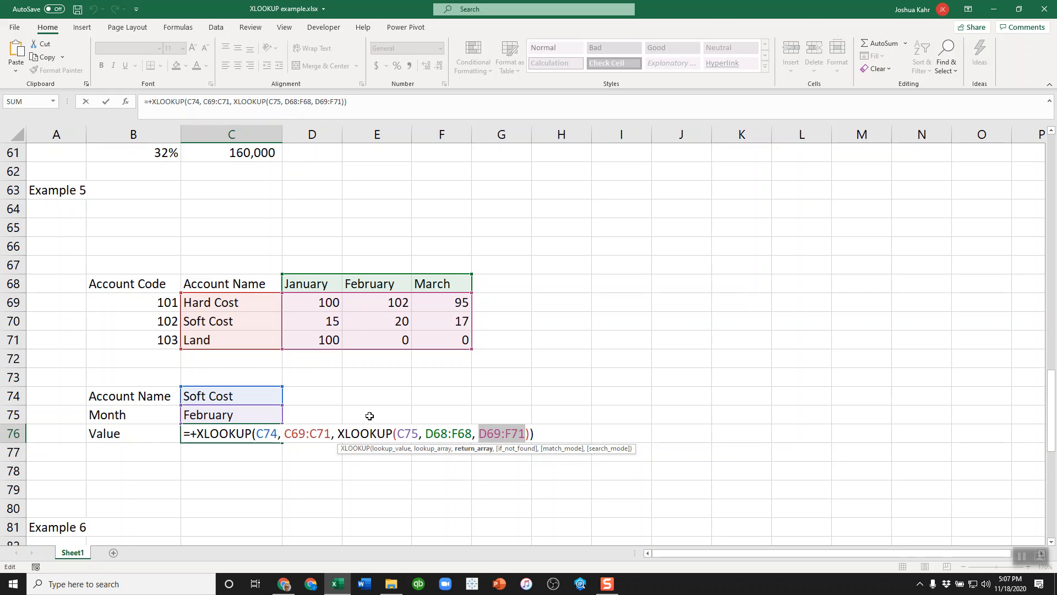
double_click(273, 435)
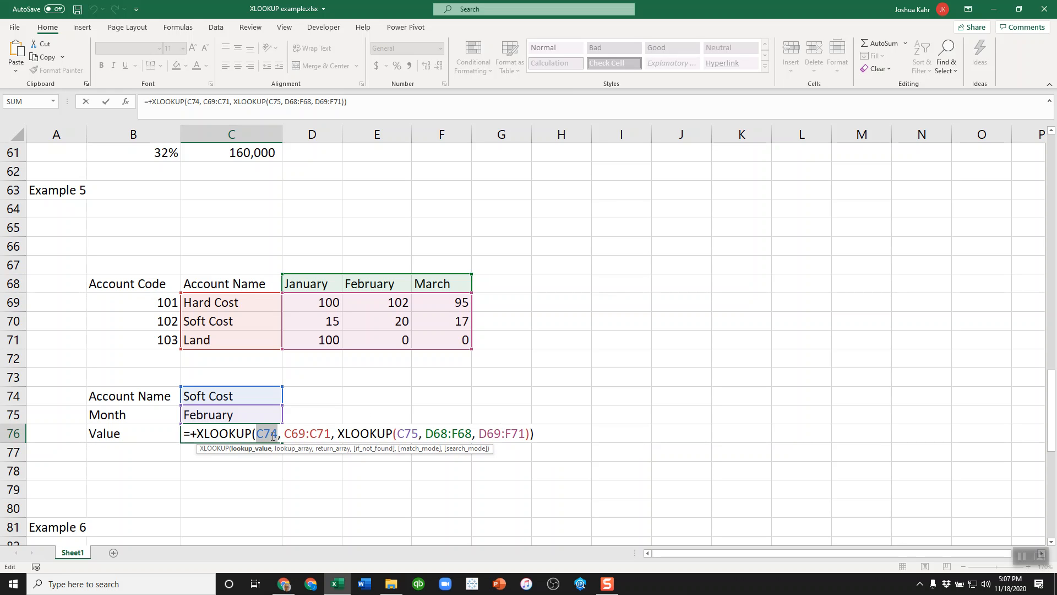
left_click(293, 434)
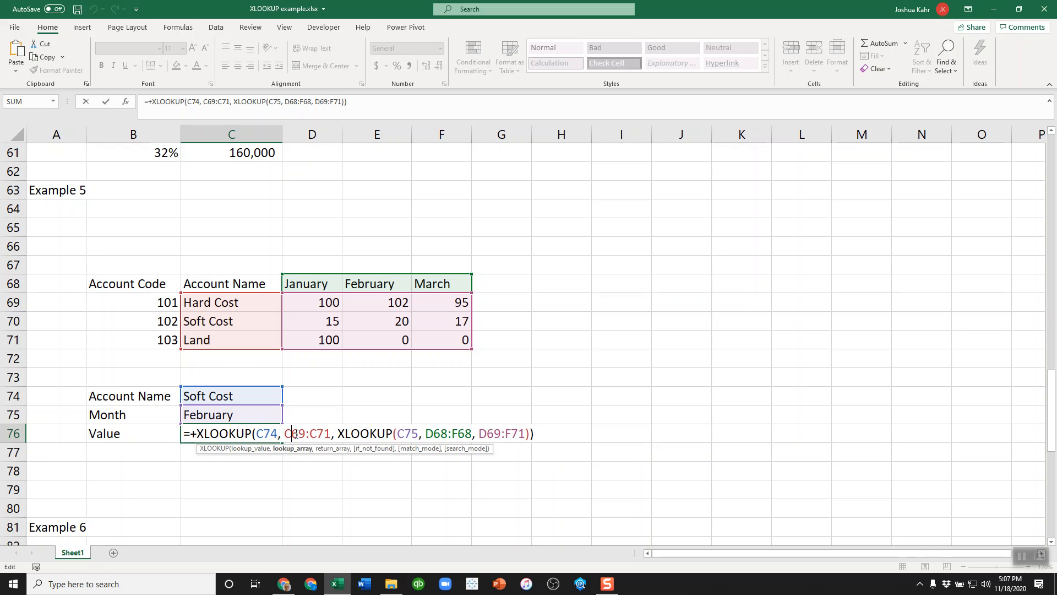
left_click_drag(333, 434, 530, 439)
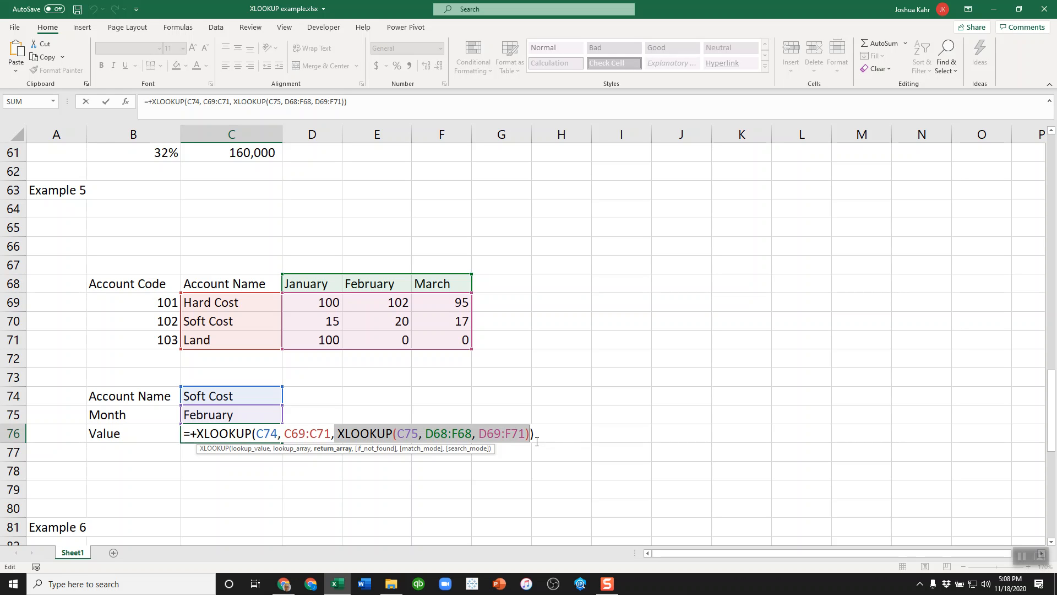
key("Return")
Examine Example 6's Plumbing codes in C85:C88 and the Start and End code summary in rows 98 to 103
key("Down")
key("Down")
key("Down")
key("Down")
key("Down")
key("Down")
key("Down")
key("Down")
key("Down")
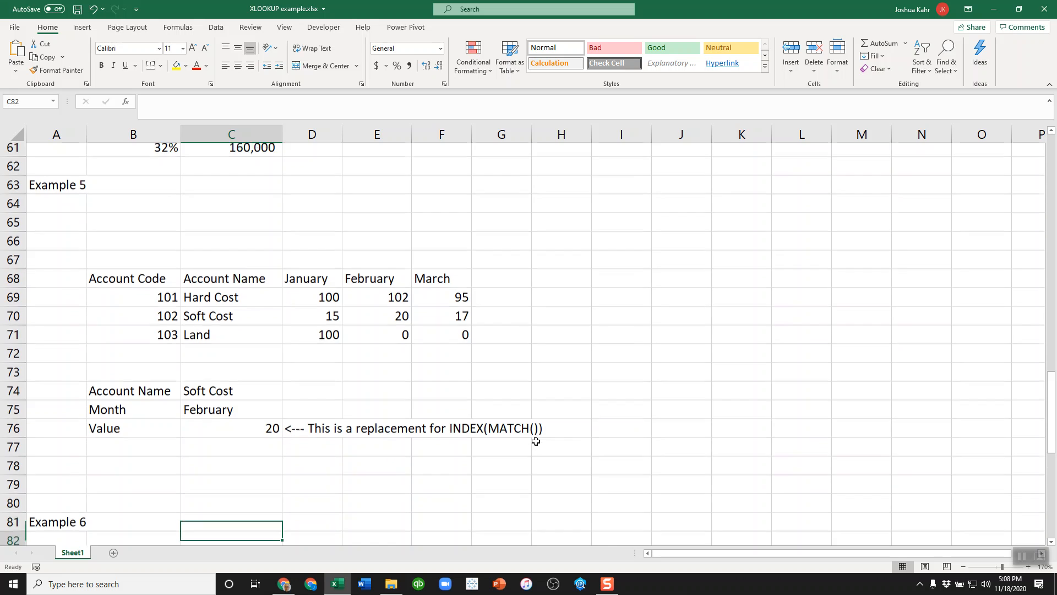
key("Down")
key("Down")
key("Down")
key("Down")
key("Down")
key("Down")
key("Down")
key("Down")
key("Down")
key("Down")
key("Down")
key("Down")
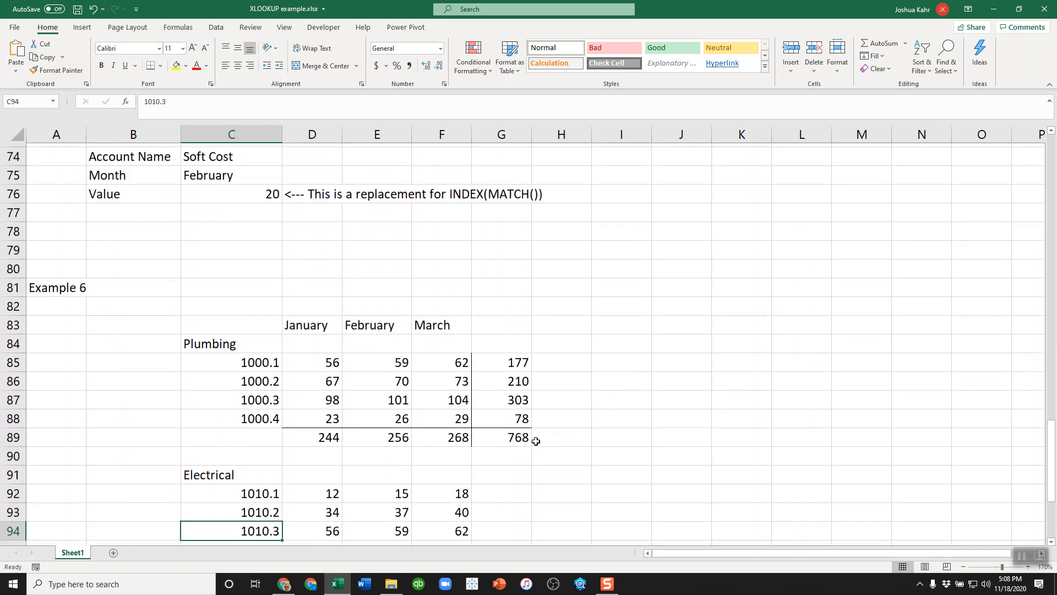
key("Down")
key("Down")
key("Down")
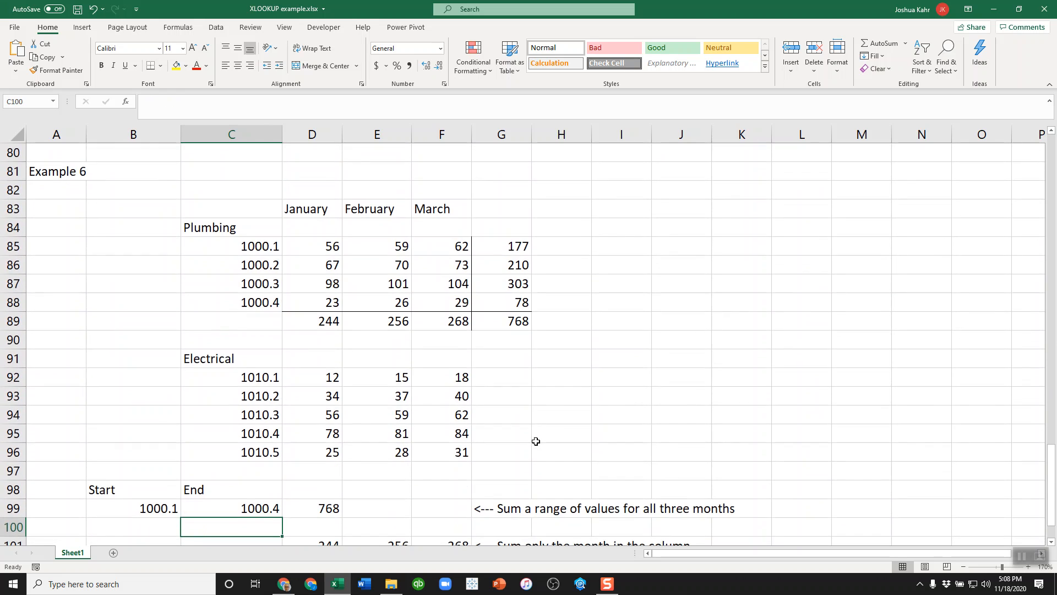
left_click_drag(273, 251, 266, 299)
scroll(435, 487, "down", 1)
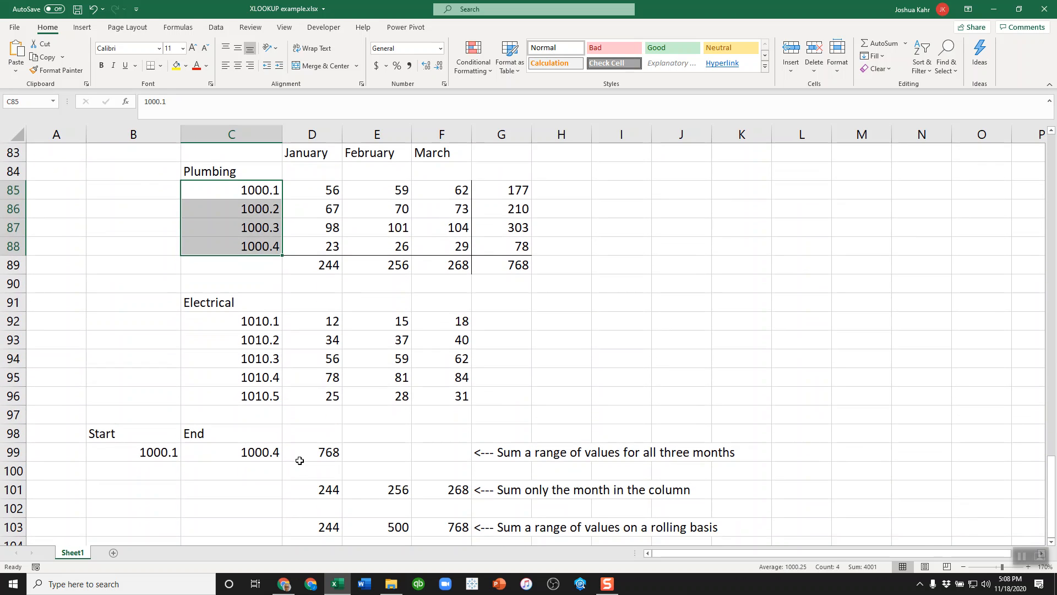
Examine the Plumbing monthly values in D85:F88 and the SUM formulas that total them in row 89
left_click_drag(330, 193, 435, 194)
left_click_drag(319, 248, 457, 246)
left_click_drag(331, 189, 442, 246)
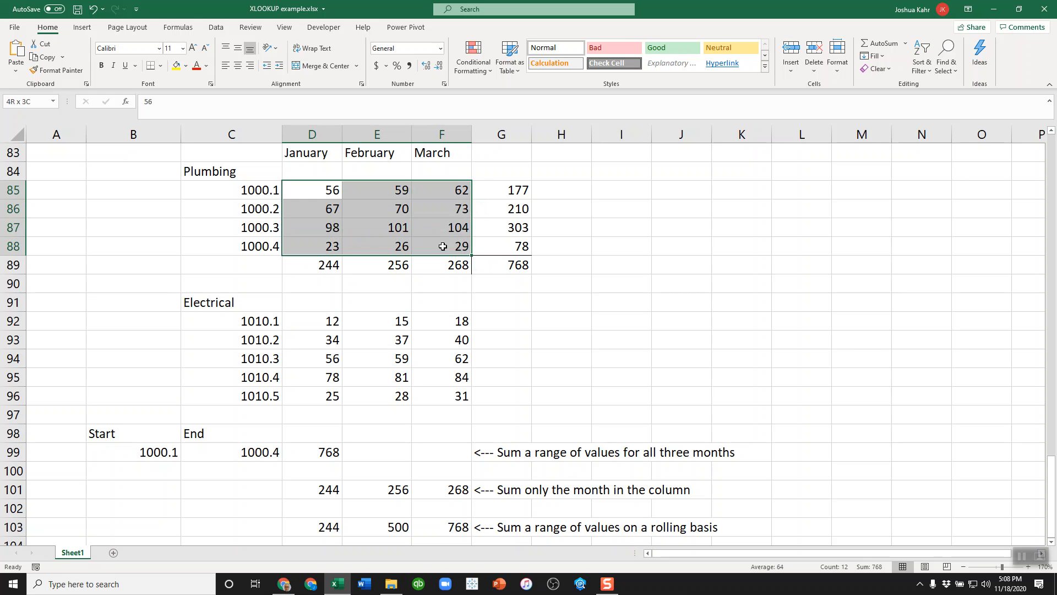
left_click(319, 265)
double_click(319, 265)
key("Escape")
double_click(394, 267)
left_click(443, 269)
double_click(442, 268)
key("Escape")
left_click(505, 266)
double_click(505, 266)
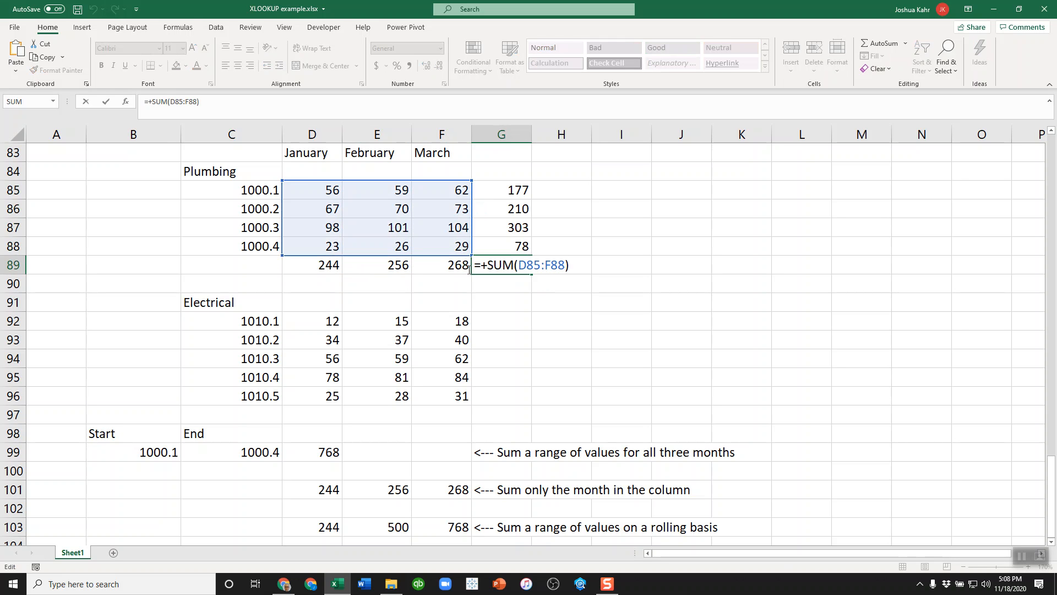
key("Escape")
Check the row total formulas in G85 and G86 against the Plumbing values in D85:F88
double_click(514, 191)
key("Escape")
double_click(511, 212)
key("Return")
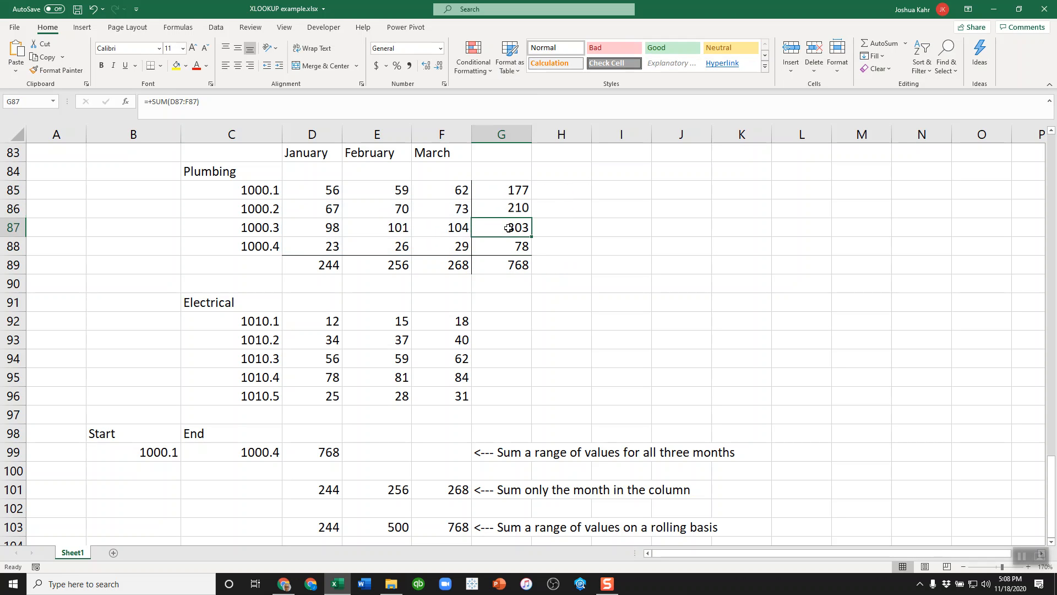
left_click_drag(336, 190, 456, 243)
Inspect D99's SUM formula, covering the lookup value, lookup array and return array of both XLOOKUPs
double_click(329, 453)
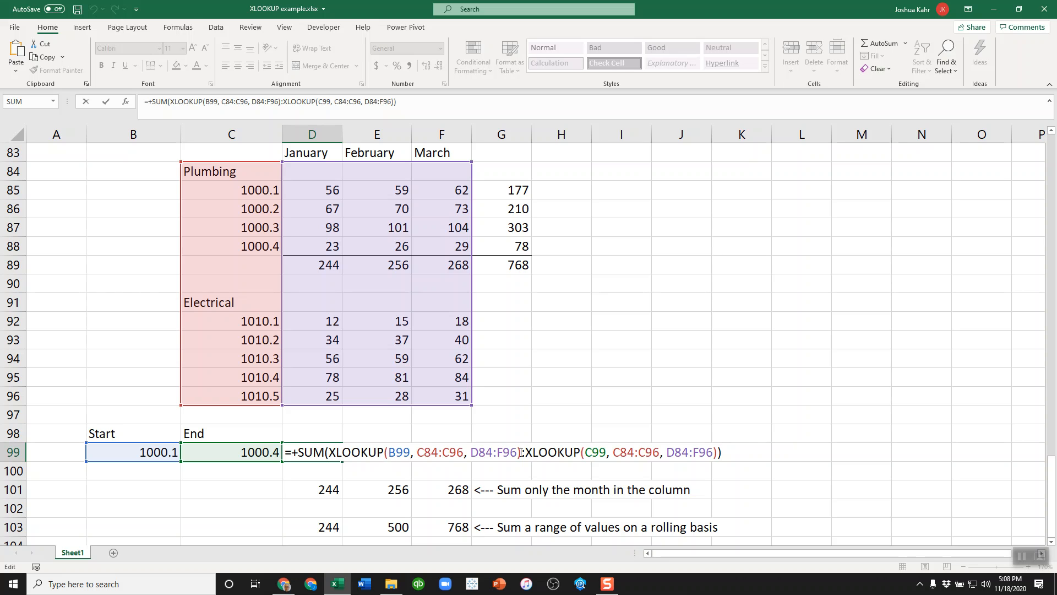
double_click(400, 452)
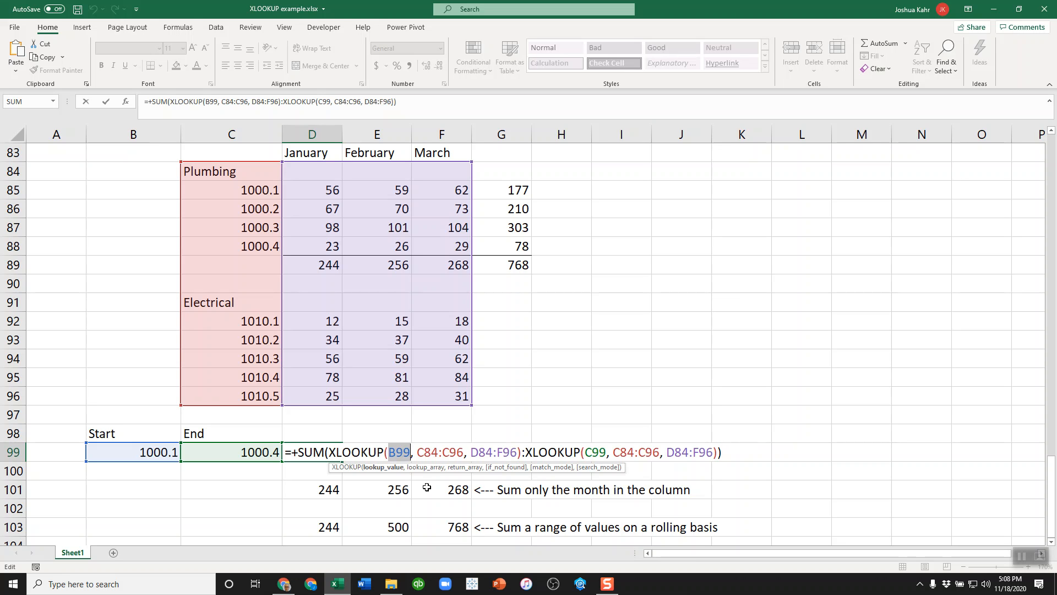
left_click_drag(417, 452, 517, 452)
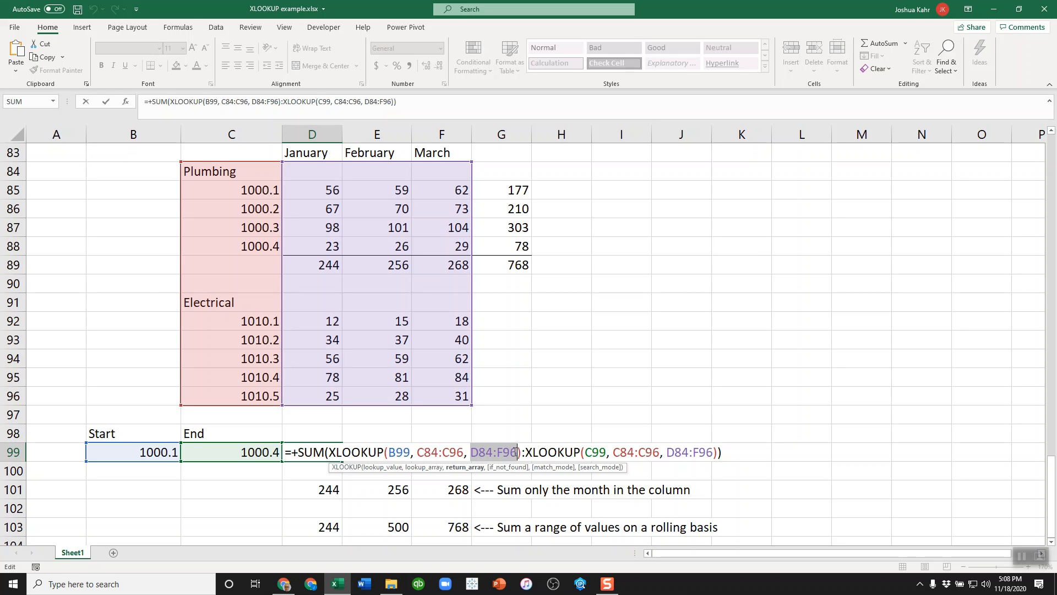
left_click(529, 452)
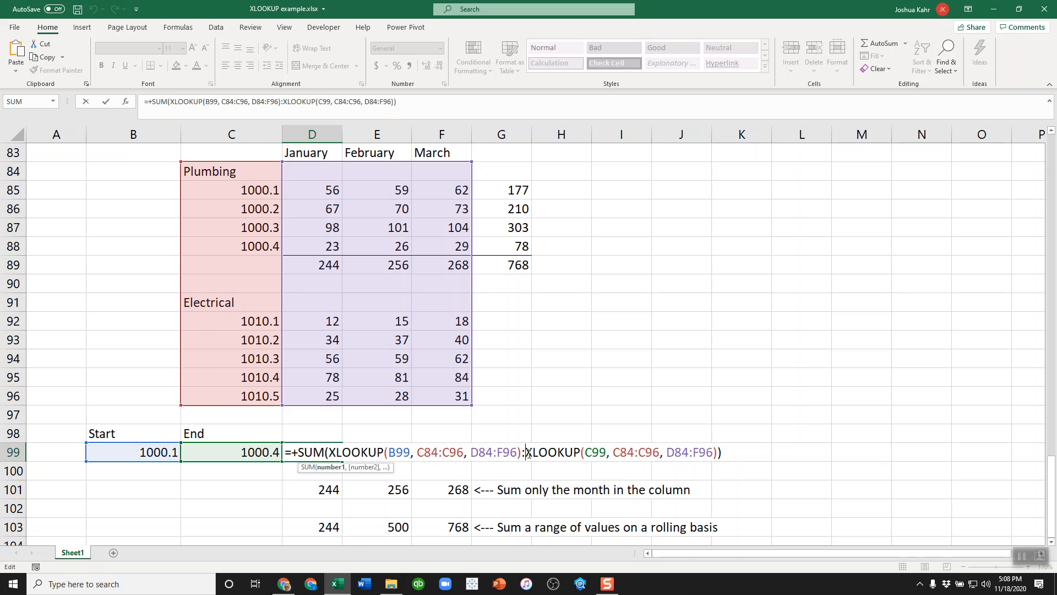
double_click(588, 452)
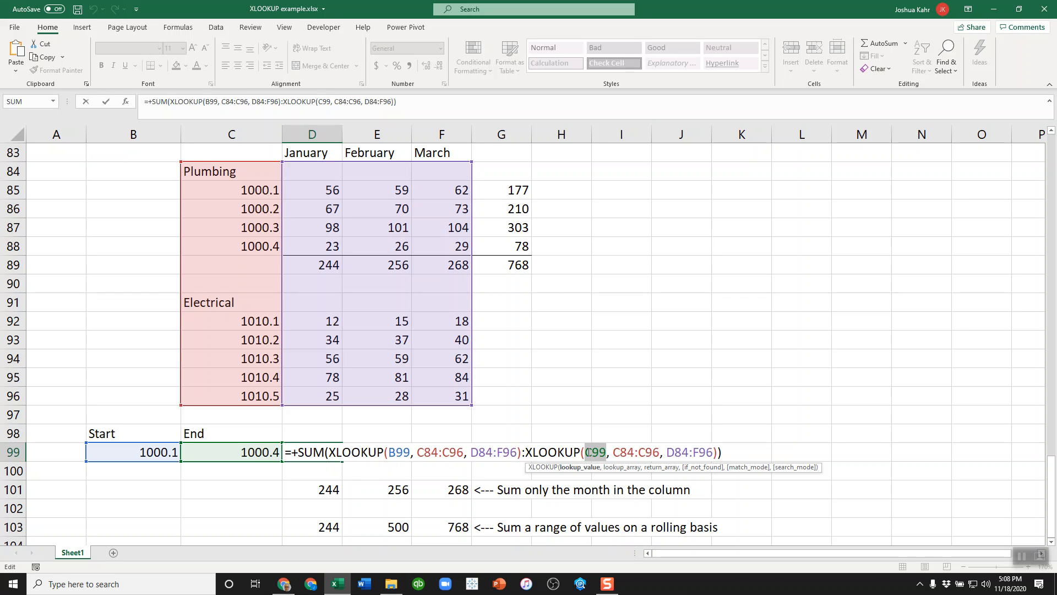
double_click(620, 452)
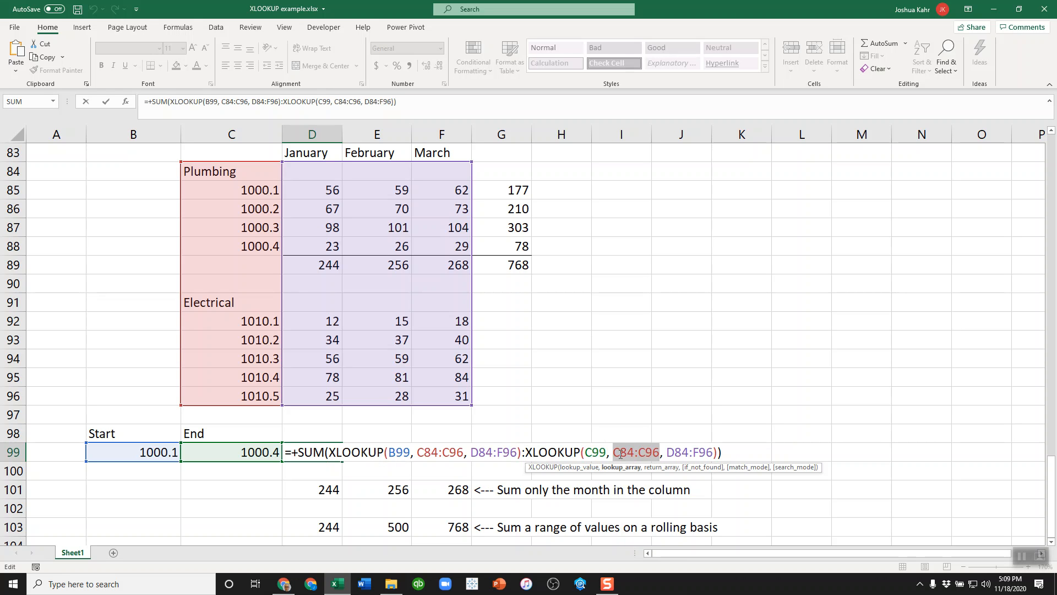
double_click(673, 452)
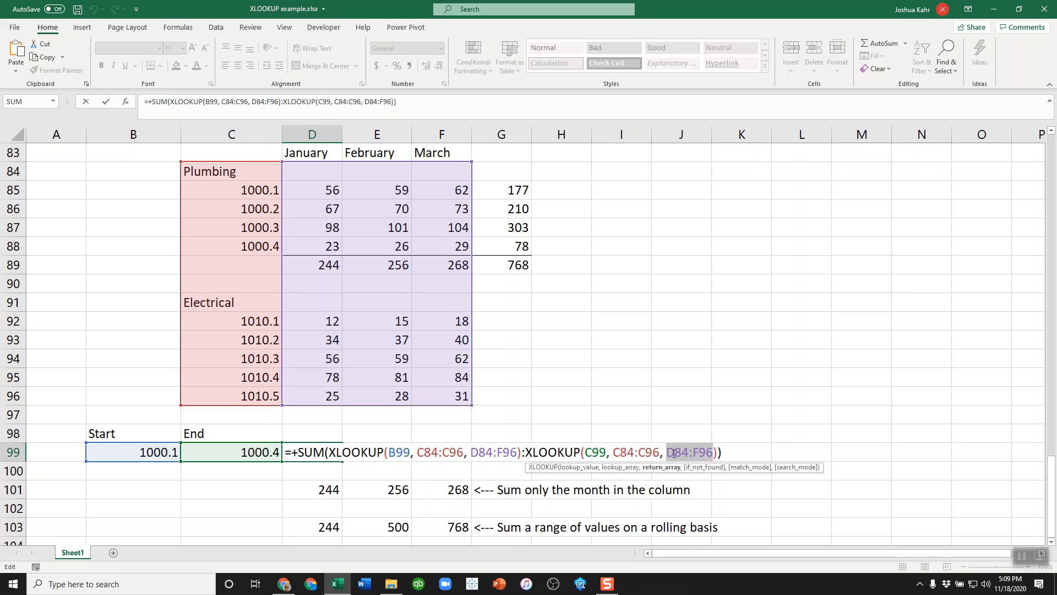
Review how D99's SUM wraps the start-code XLOOKUP and the end-code XLOOKUP as one range
double_click(311, 453)
left_click_drag(332, 453, 520, 452)
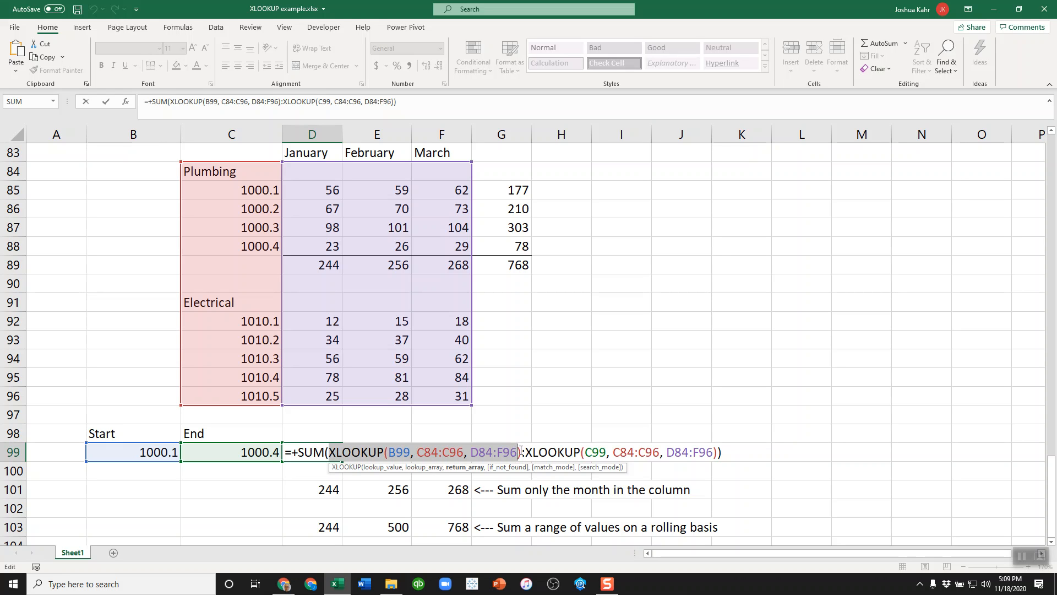
left_click_drag(525, 451, 718, 462)
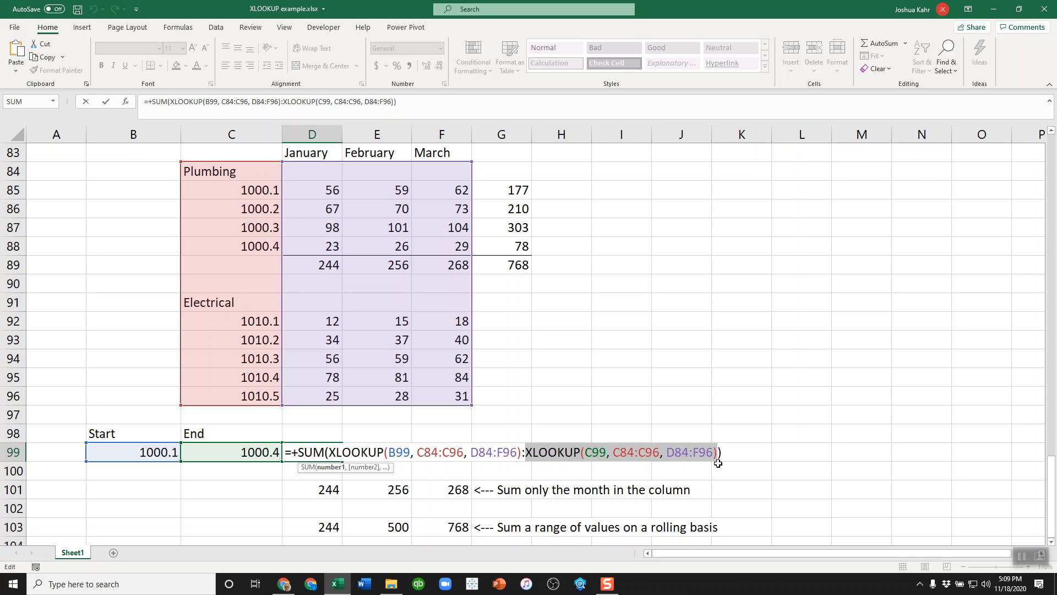
key("Escape")
Replace SUM with MIN in D99's XLOOKUP range formula
key("F2")
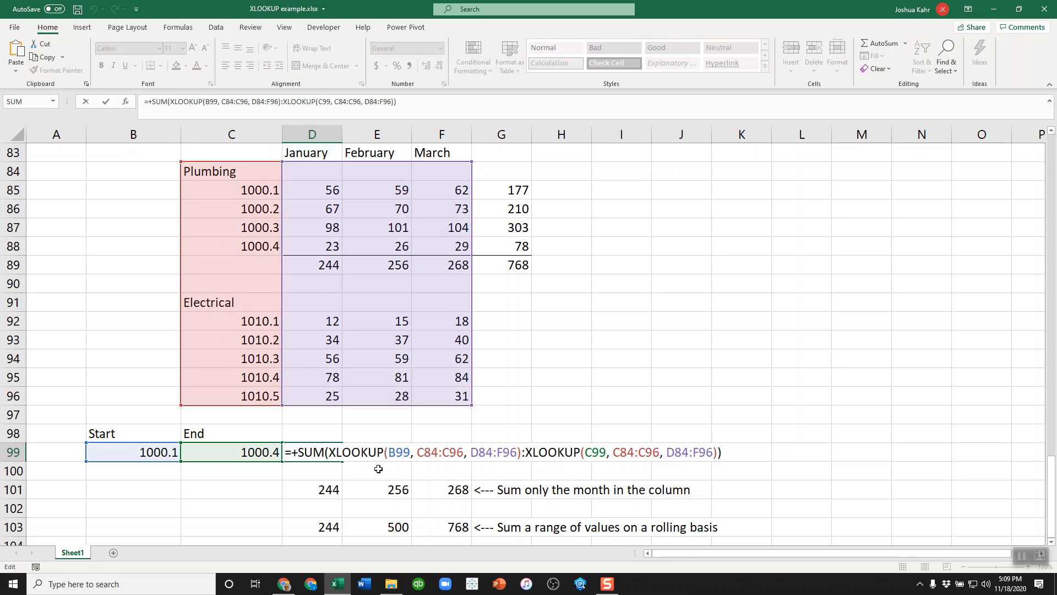
double_click(314, 452)
type("min")
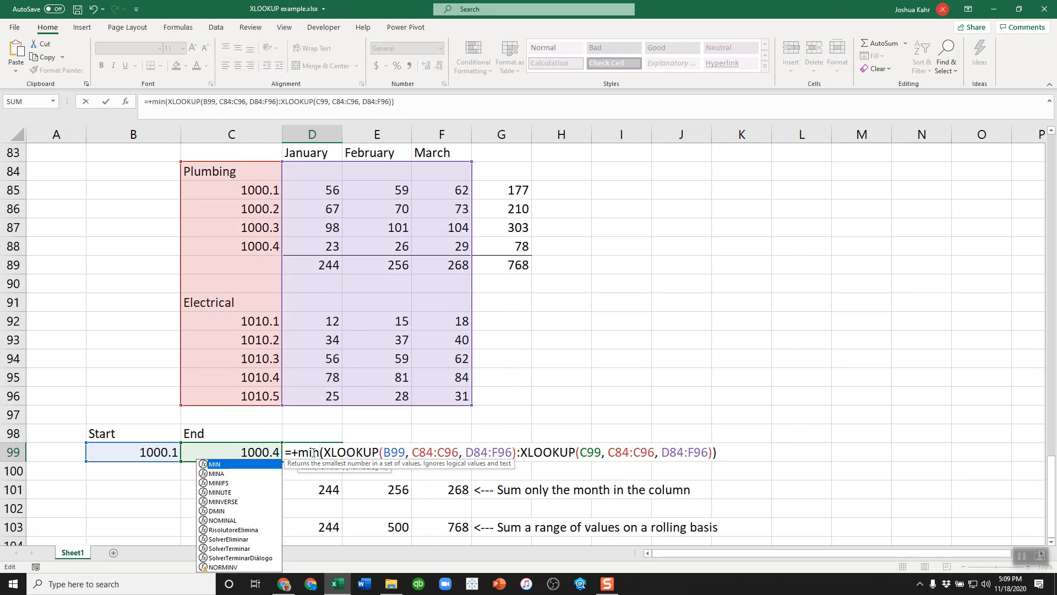
key("Return")
Switch the function around D99's XLOOKUP range from MIN to MAX
left_click(313, 452)
key("F2")
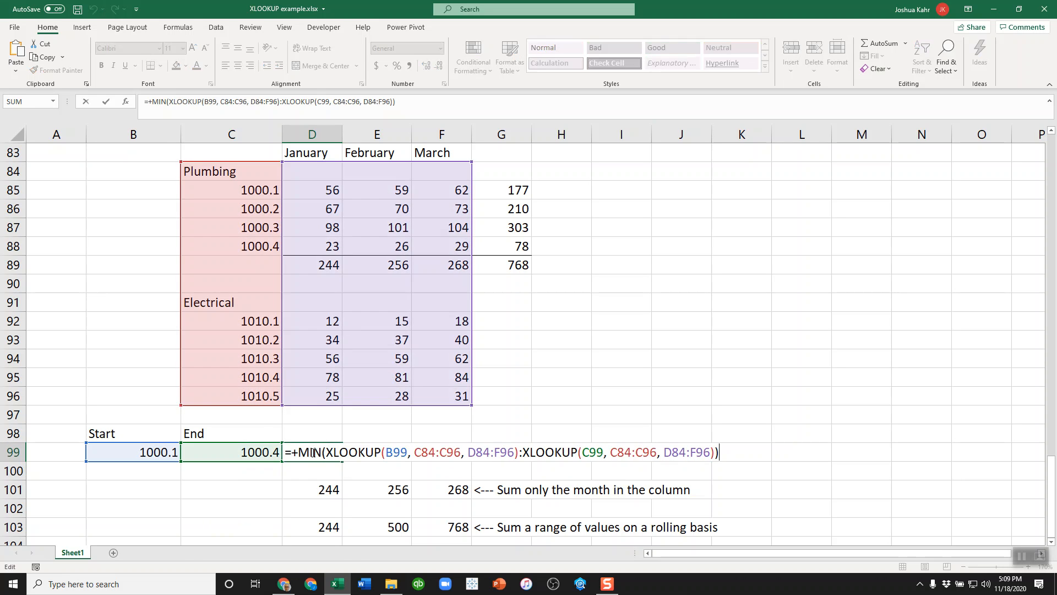
double_click(314, 452)
type("max")
key("Return")
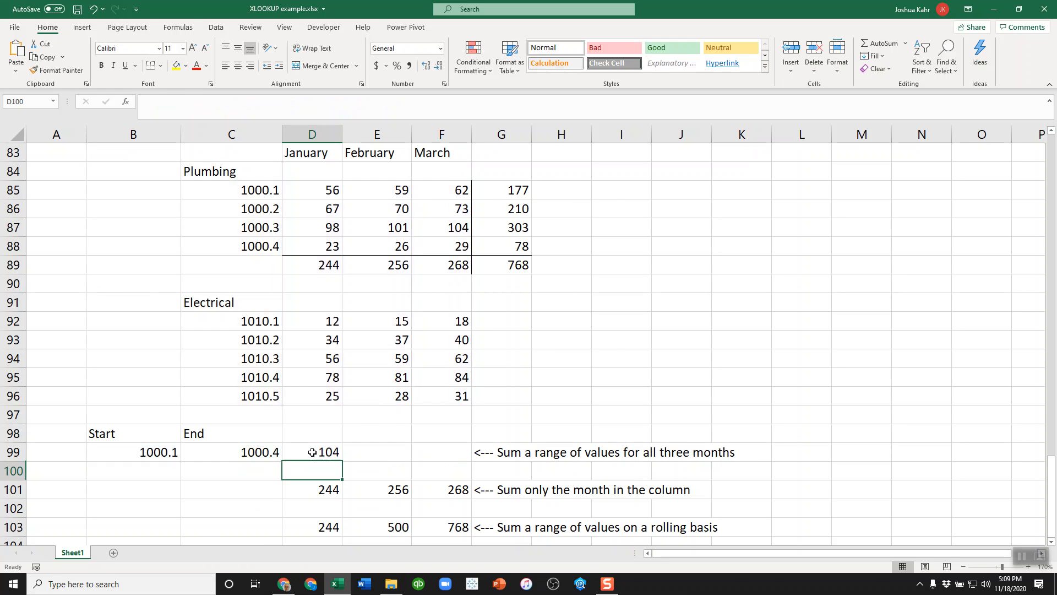
Change the function in D99's XLOOKUP range formula to AVERAGE
left_click(312, 452)
key("F2")
double_click(313, 452)
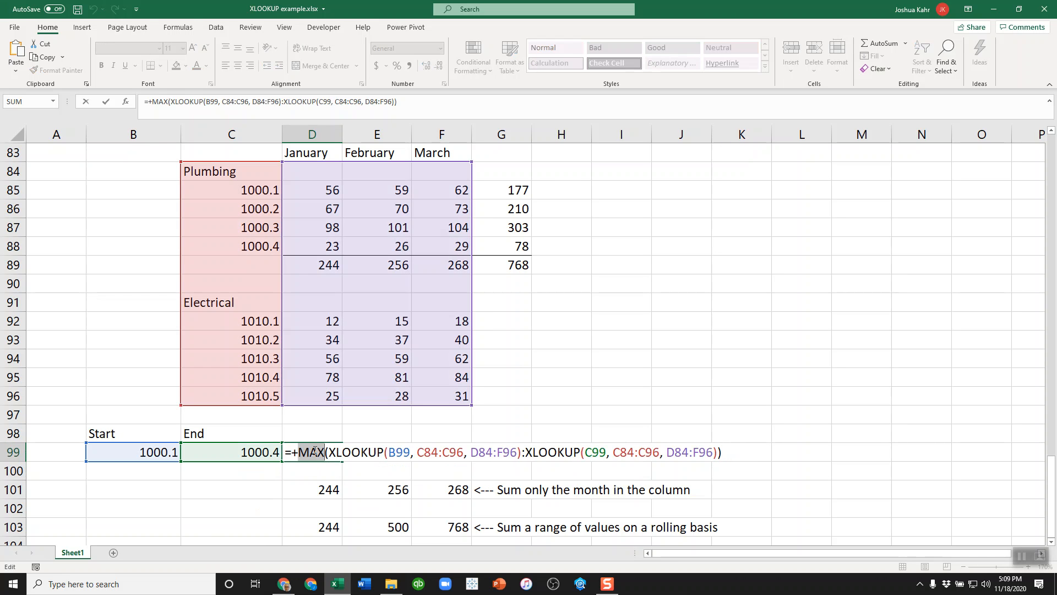
type("average")
key("Return")
Set D99's function back to SUM and recheck the formula
double_click(313, 452)
double_click(313, 452)
type("sum")
key("Return")
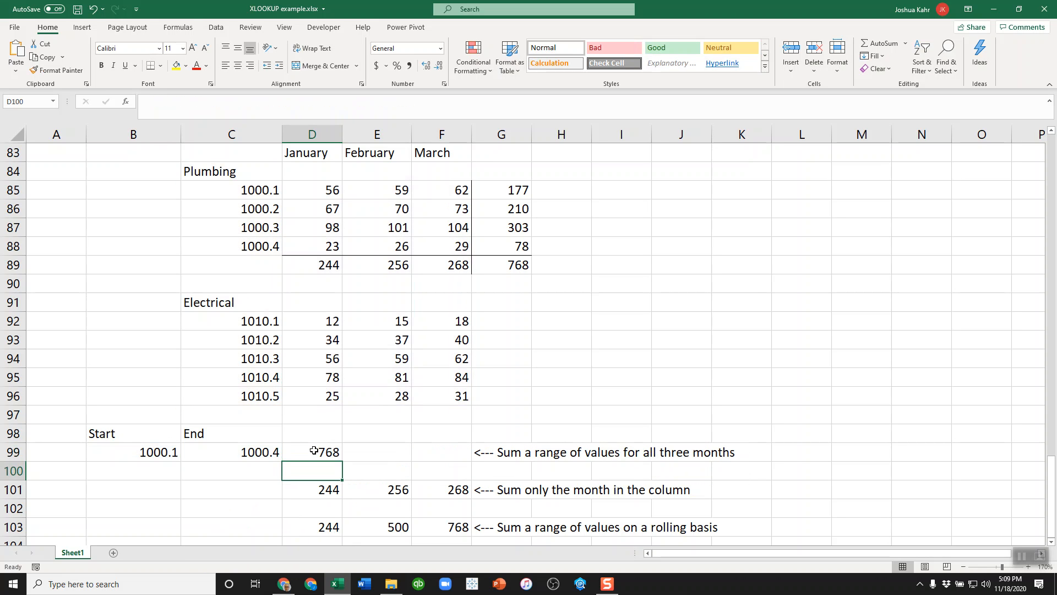
double_click(314, 450)
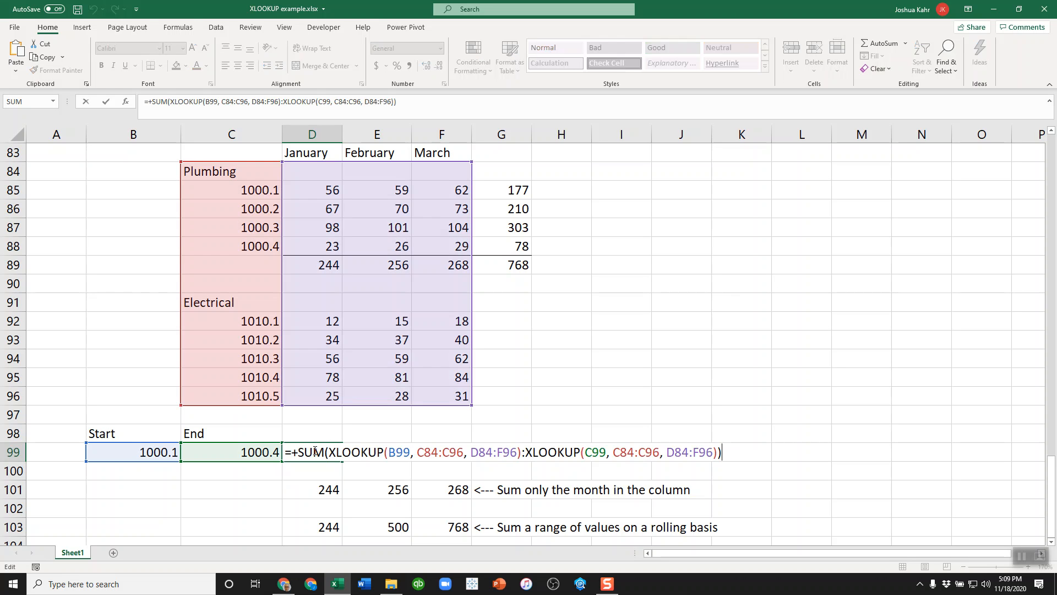
key("Return")
Inspect D101's single-month sum formula, focusing on its absolute lookup references and the relative return array D84:D96
key("Return")
key("F2")
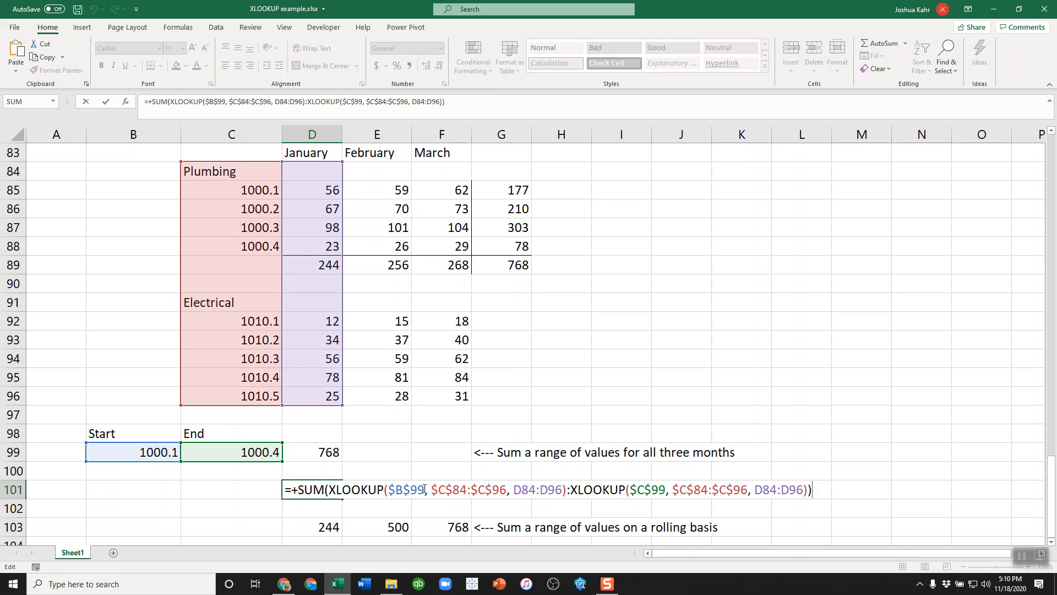
left_click_drag(434, 488, 562, 491)
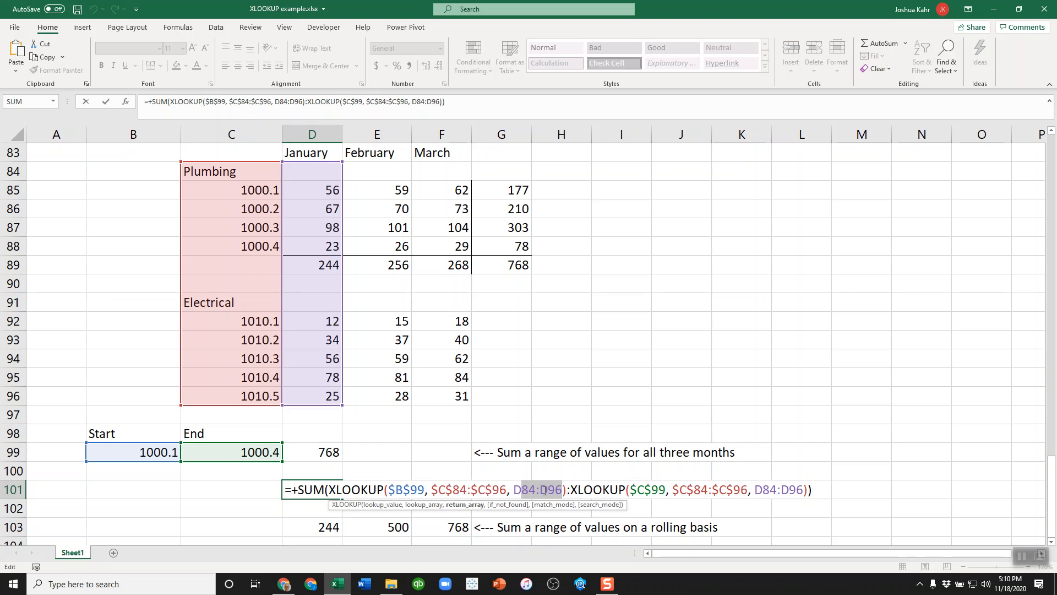
key("Escape")
key("F2")
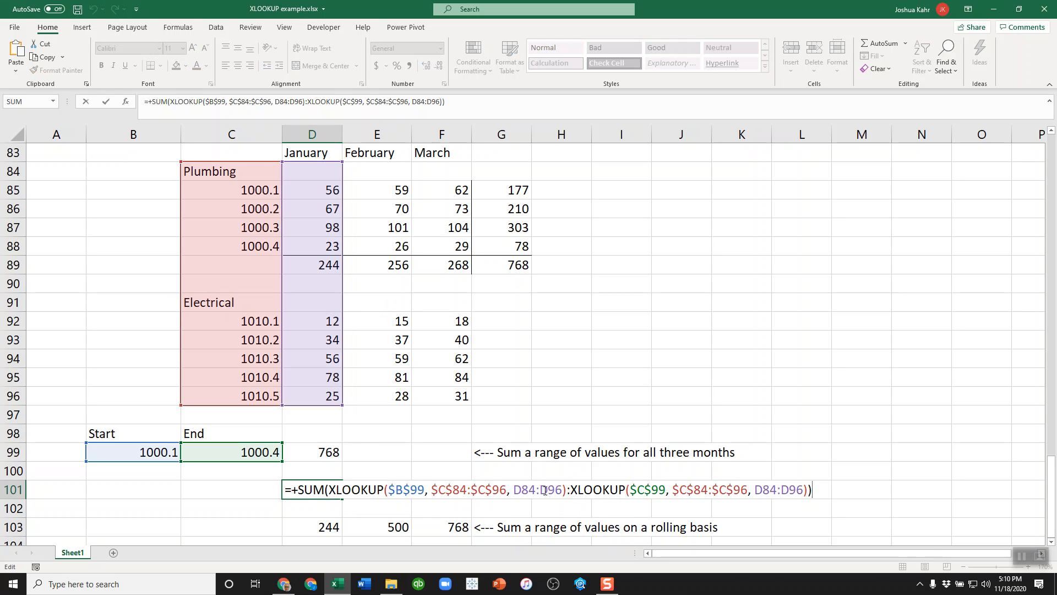
Compare the monthly sum formulas in D101, E101 and F101 to see how the return array shifts by column
key("Tab")
key("F2")
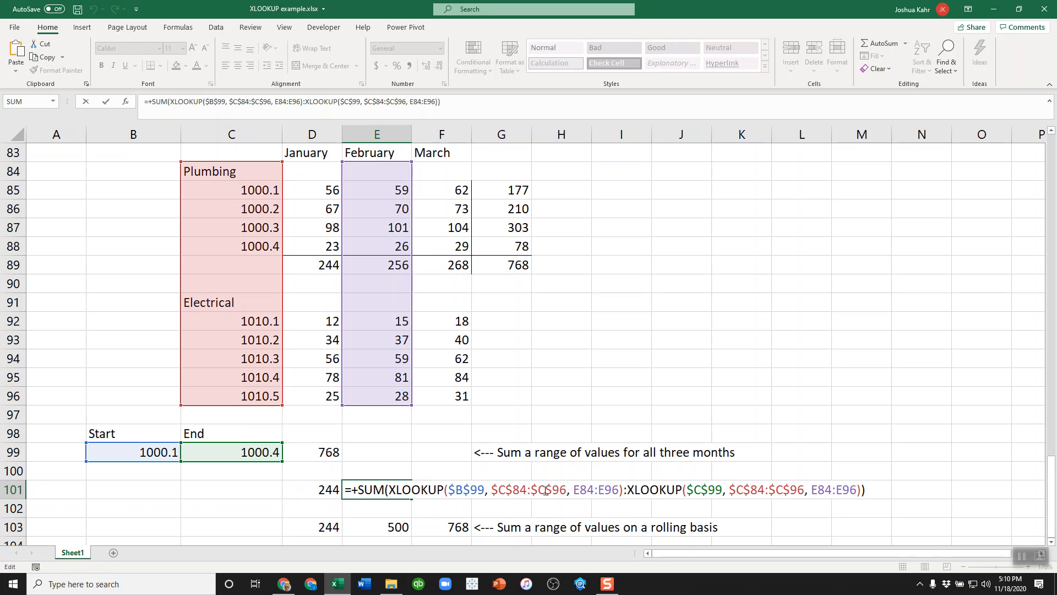
key("Escape")
key("Tab")
key("F2")
key("Escape")
key("shift+Tab")
key("shift+Tab")
key("F2")
key("Escape")
key("Tab")
key("F2")
key("Escape")
key("Tab")
key("F2")
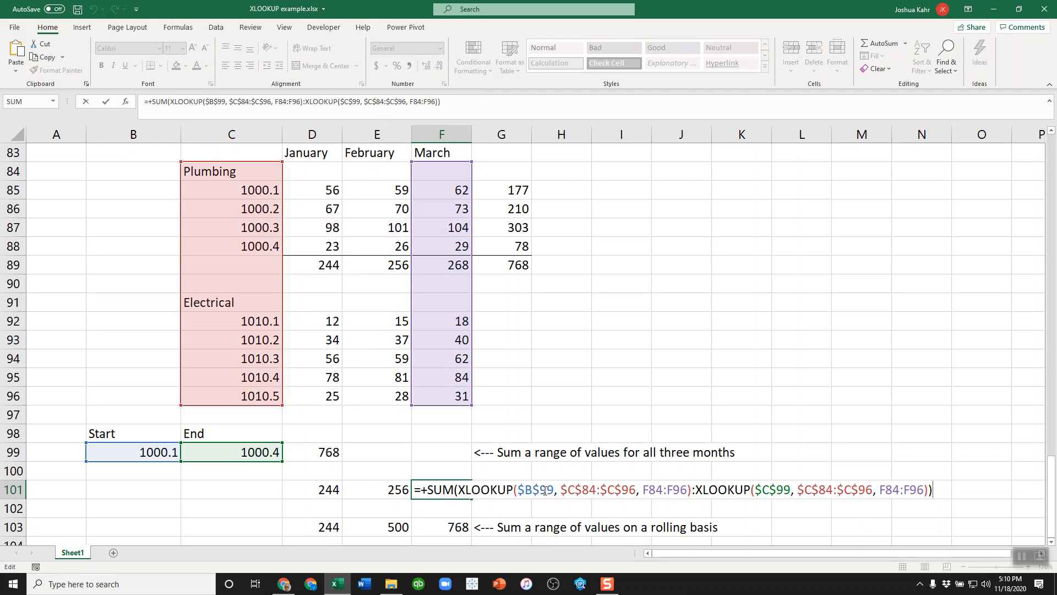
Inspect D103's rolling sum formula, focusing on the anchored start of its return array $D$84:D96
key("Escape")
key("Down")
key("Left")
key("Left")
key("Down")
key("F2")
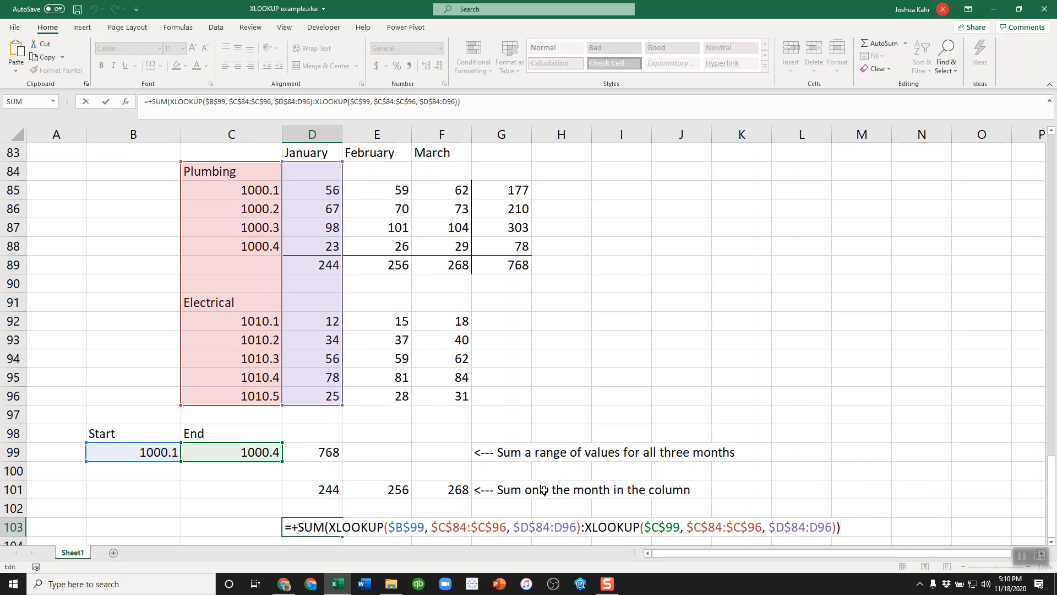
left_click_drag(515, 522, 550, 527)
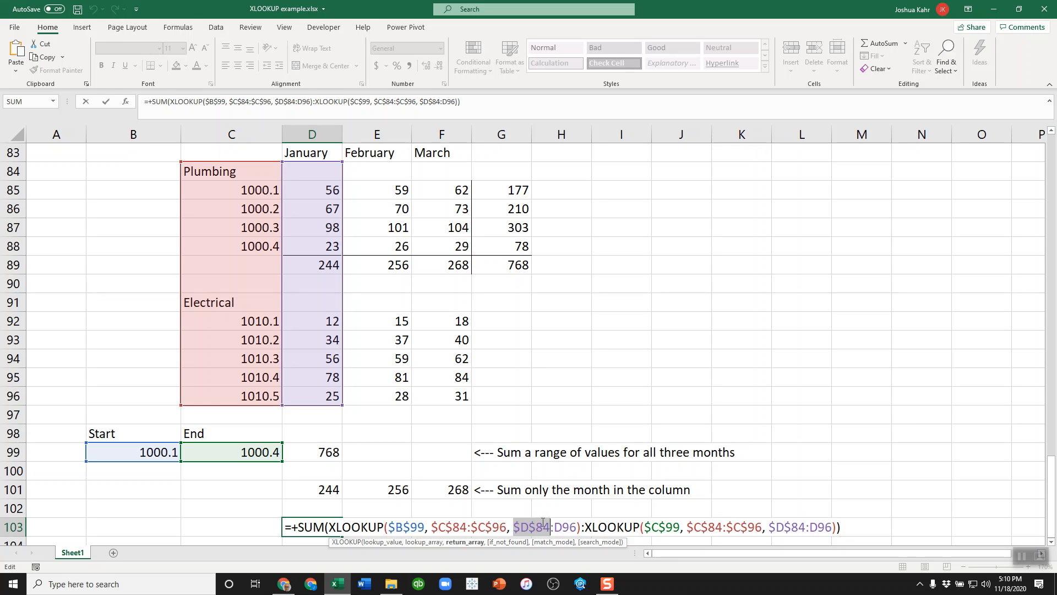
key("shift+Right")
key("shift+Right")
key("shift+Right")
key("shift+Right")
key("Escape")
Compare the rolling sum formulas in E103 and F103 to see how the return array widens from January
key("Right")
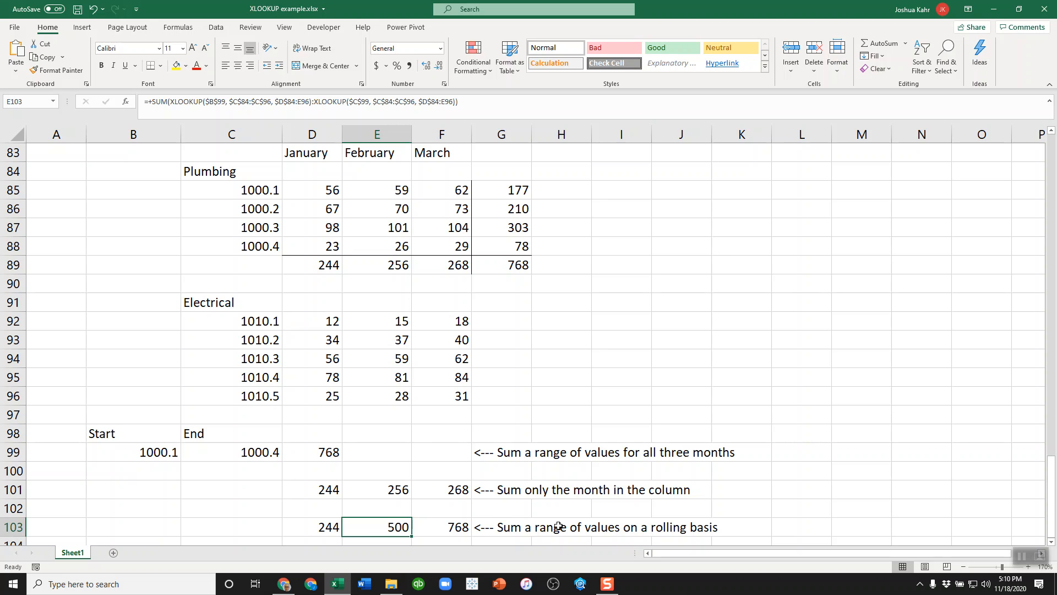
key("F2")
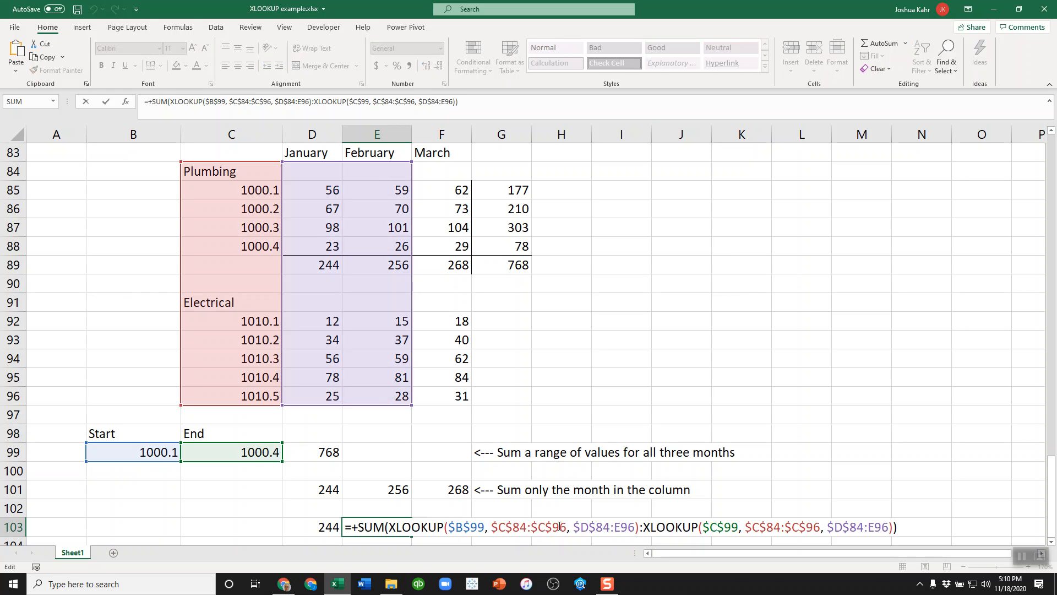
key("Escape")
key("Right")
key("F2")
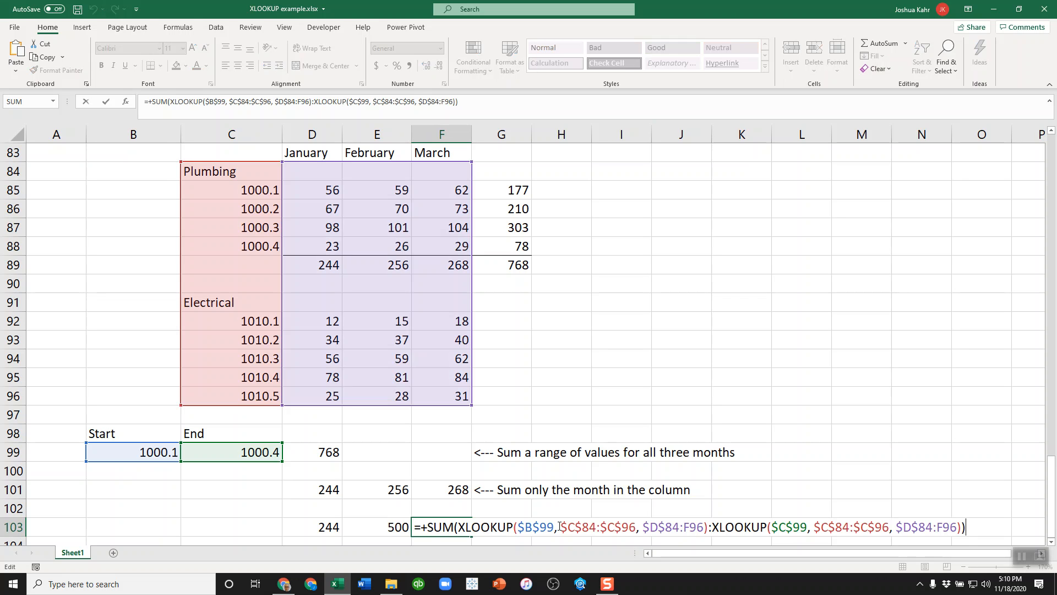
key("Escape")
Recheck D99's all-months formula and its return array D84:F96
key("Up")
key("Up")
key("Up")
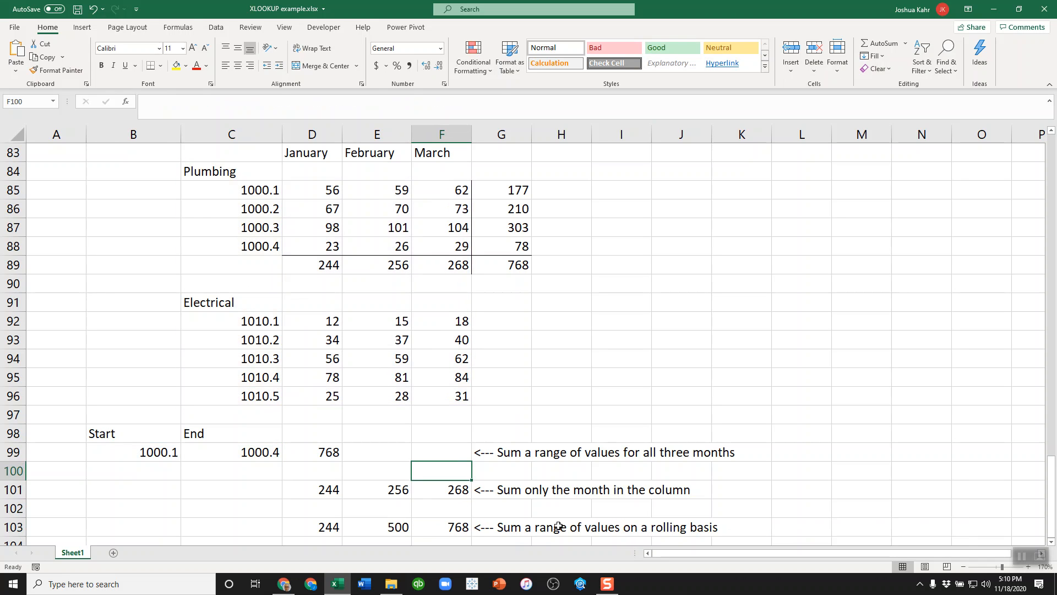
key("Up")
key("Left")
key("Left")
key("F2")
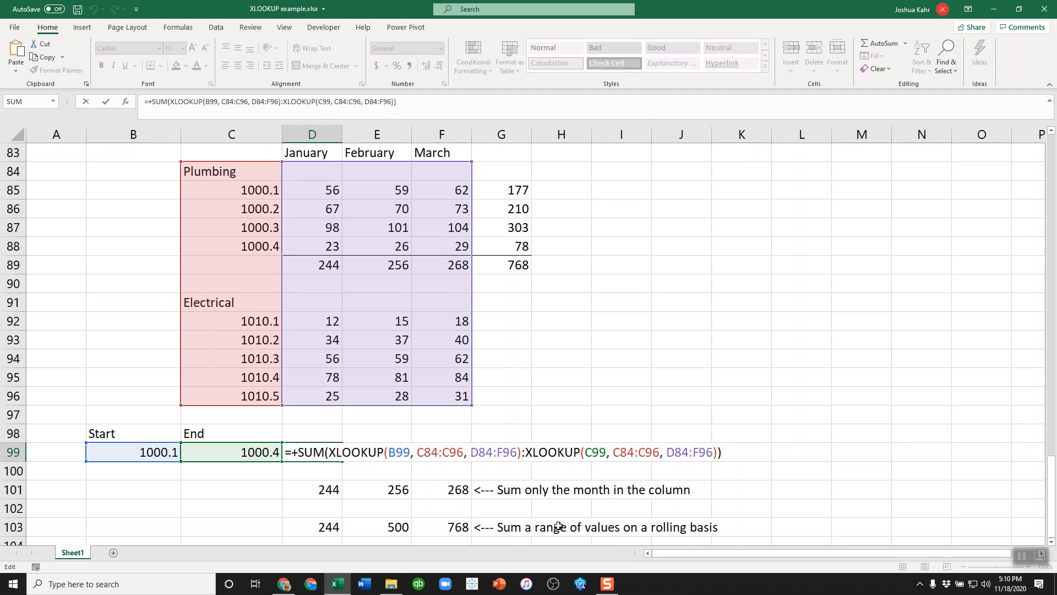
key("Escape")
Fill D101's single-month sum formula across to E101 and F101, checking the references in each cell
key("Down")
key("Down")
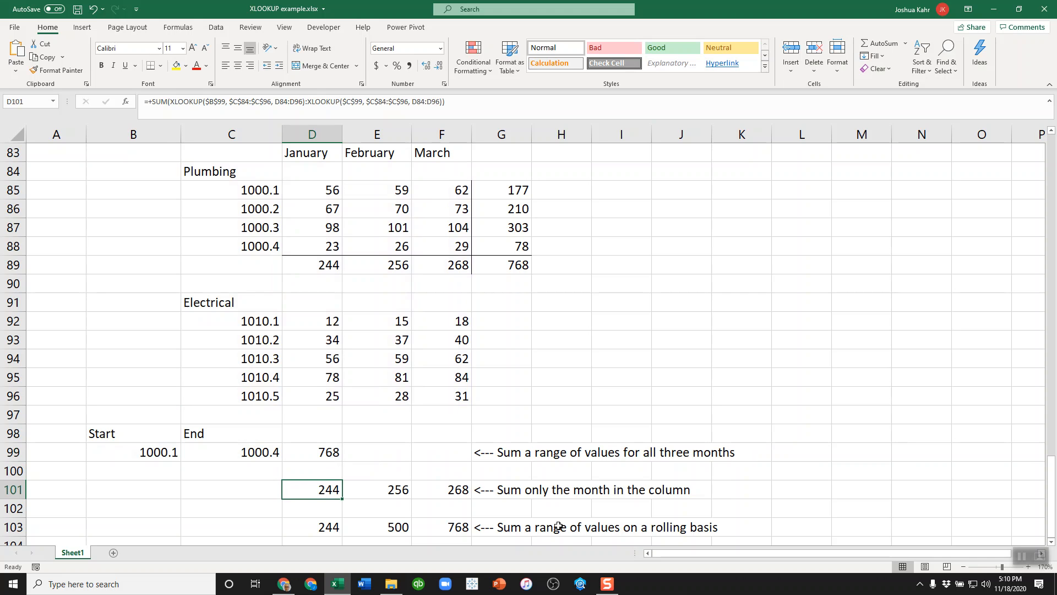
key("F2")
key("Escape")
key("Right")
key("ctrl+r")
key("F2")
key("Escape")
key("Right")
key("ctrl+r")
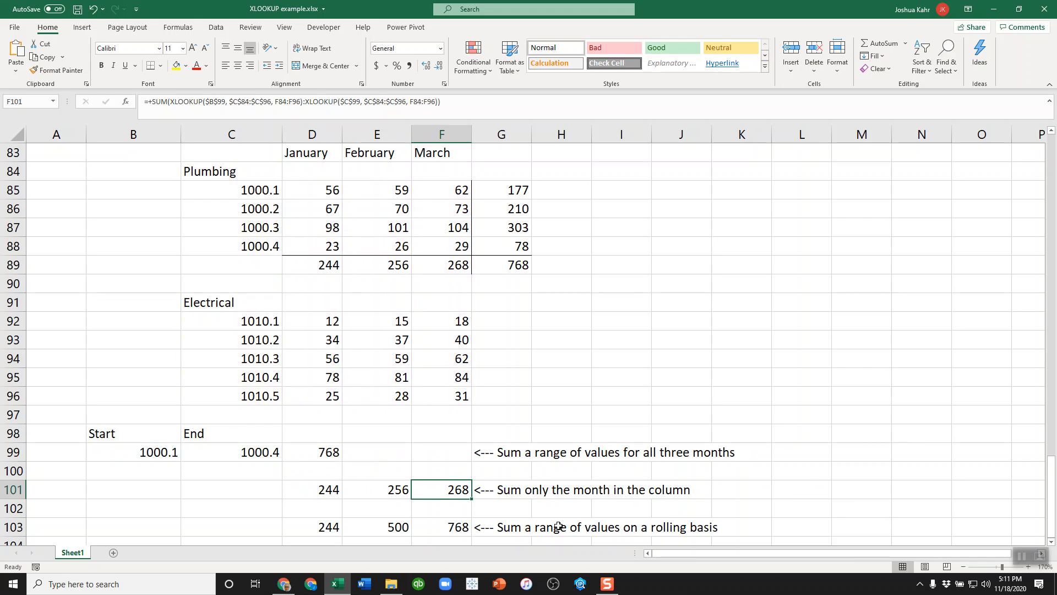
key("F2")
key("Escape")
Review the rolling sum formulas in D103 through F103 once more
key("Down")
key("Down")
key("Left")
key("Left")
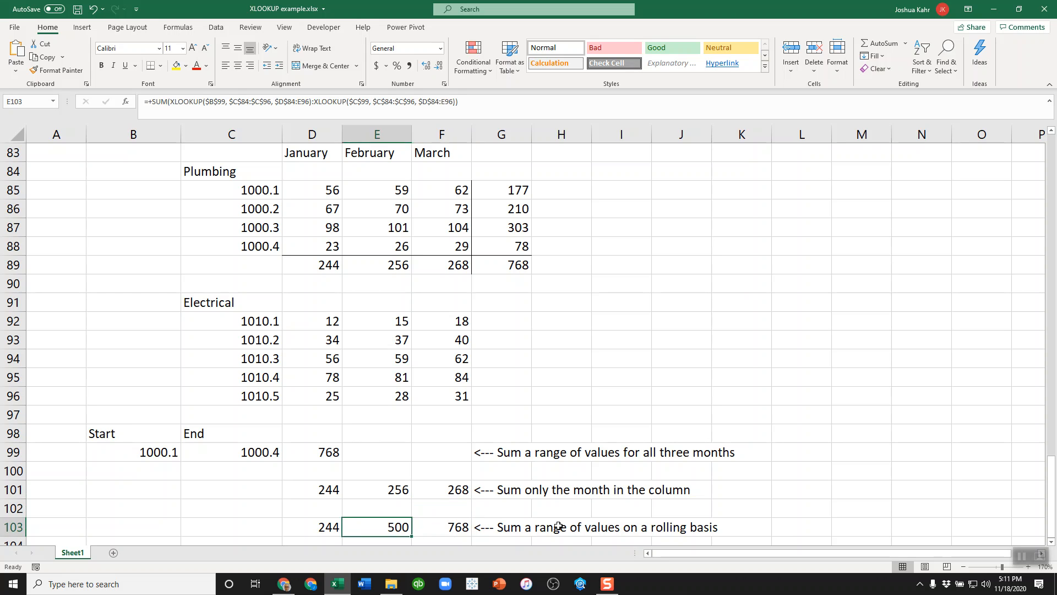
key("F2")
key("Escape")
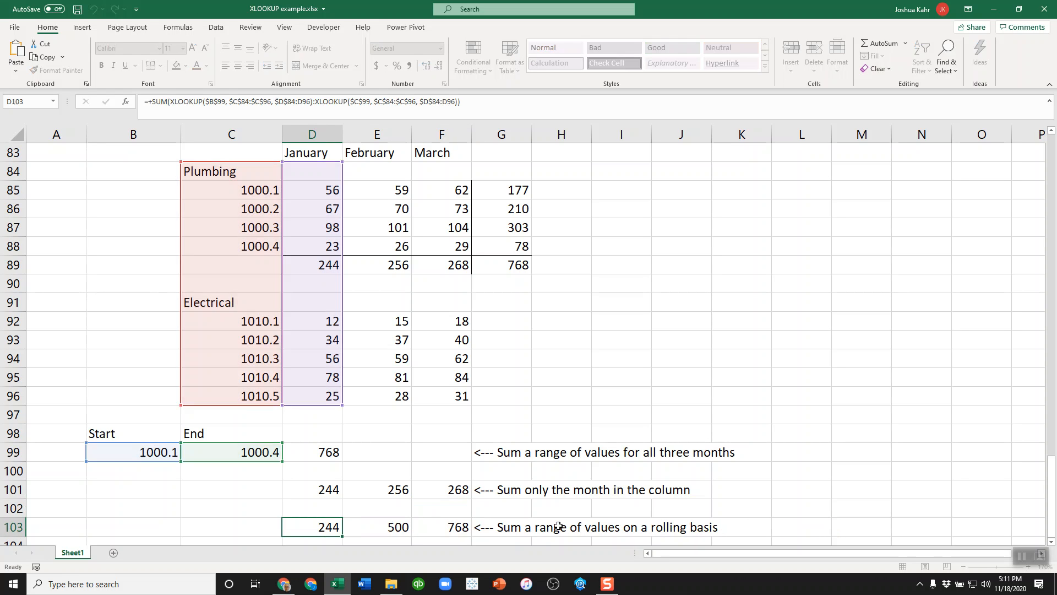
key("Right")
key("F2")
key("Escape")
key("Right")
key("F2")
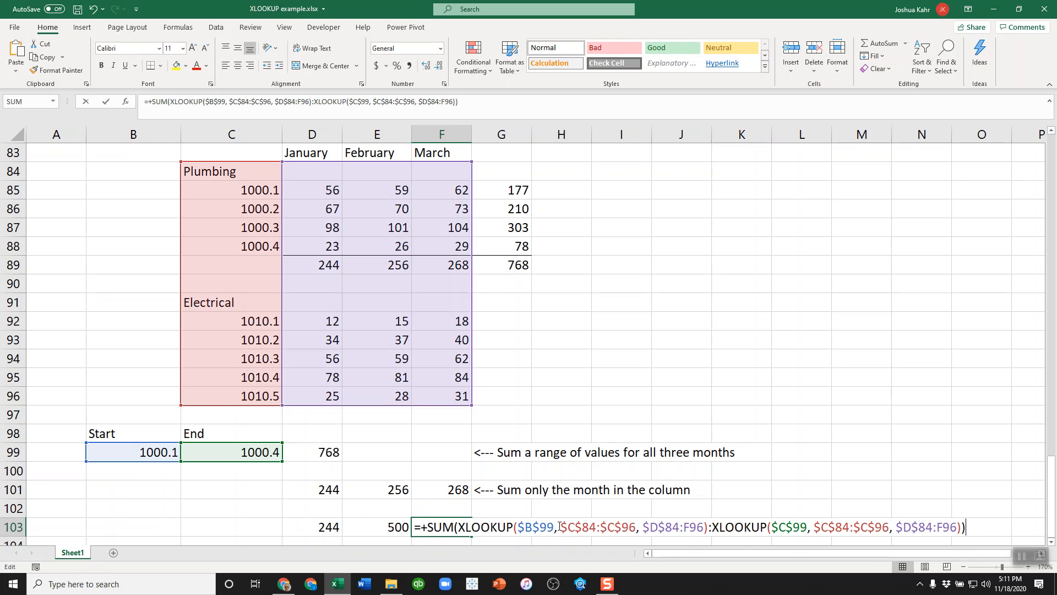
key("Escape")
Leave the rolling sum formula and go back up through the examples to the XLOOKUP heading and Example 1, selecting cell H10
key("Up")
key("Up")
key("Up")
key("Up")
key("Up")
key("Up")
key("Up")
key("Up")
key("Up")
key("Up")
key("Up")
key("Up")
key("Up")
key("Up")
key("Up")
key("Up")
key("Up")
key("Up")
key("Up")
key("Up")
key("Up")
key("Up")
key("Up")
key("Up")
key("Up")
key("Up")
key("Up")
key("Up")
key("Up")
key("Up")
key("Up")
key("Up")
key("Up")
key("Up")
key("Up")
key("Up")
key("Up")
key("Up")
key("Up")
key("Up")
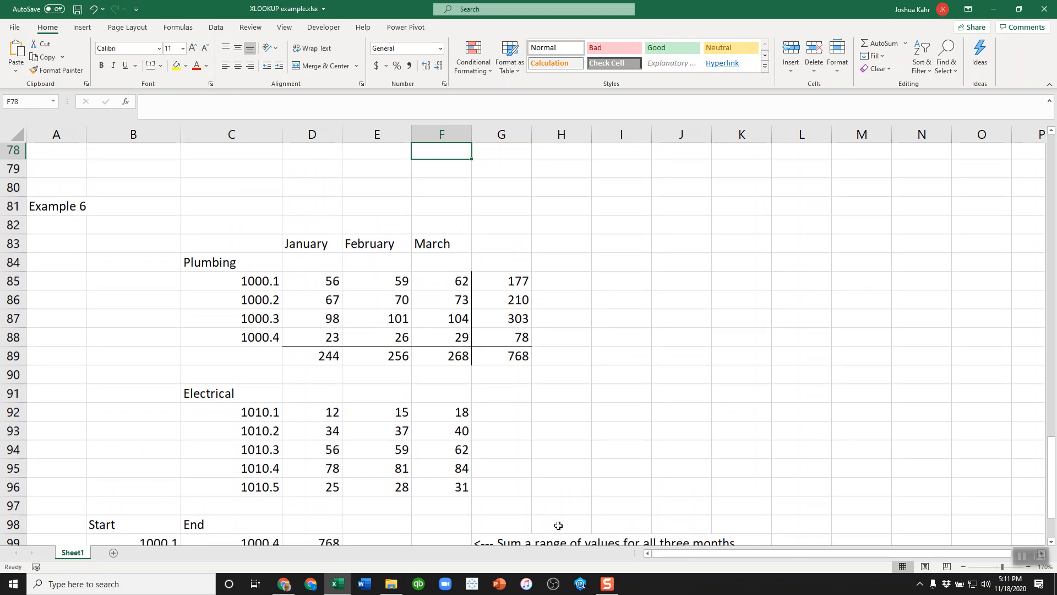
key("Up")
key("Up")
key("Up")
key("Up")
key("Up")
key("Up")
key("Up")
key("Up")
key("Up")
key("Up")
key("Up")
key("Up")
key("Up")
key("Up")
key("Up")
key("Up")
key("Up")
key("Up")
key("Up")
key("Up")
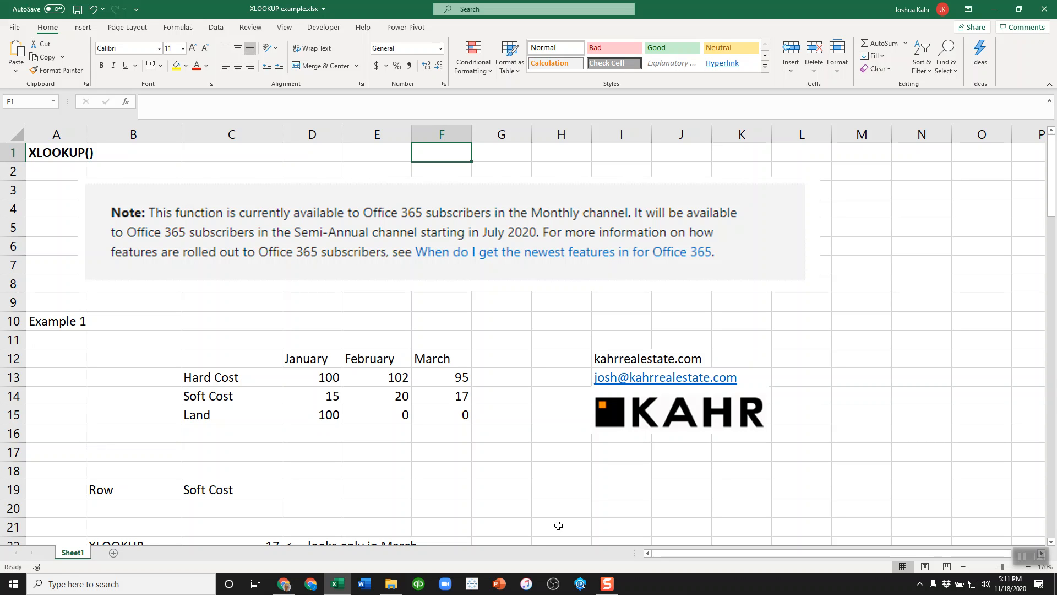
left_click(550, 324)
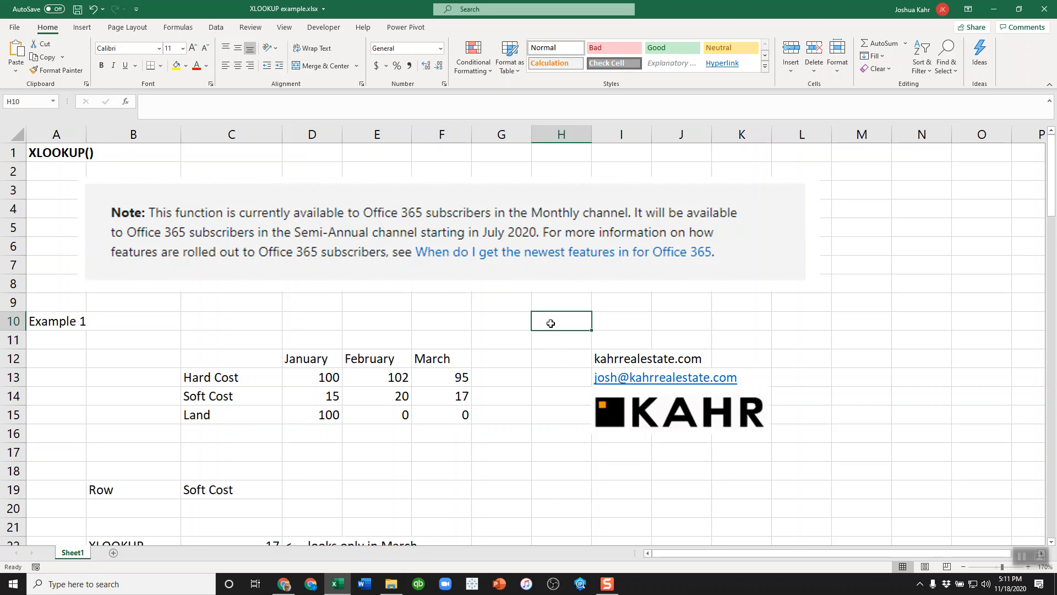